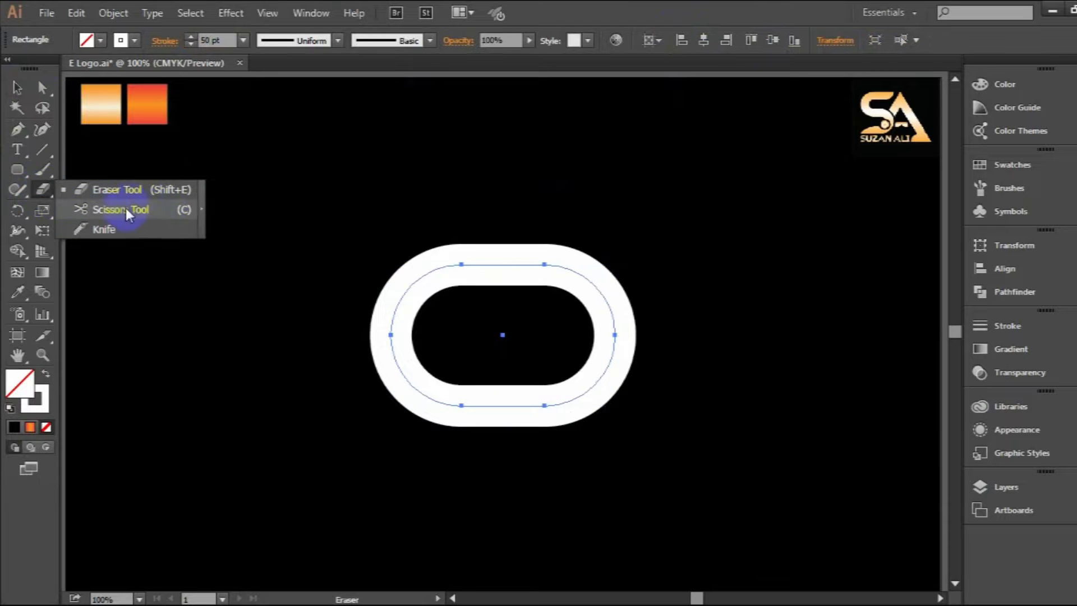
Cut the rounded outline with the Scissors tool at its upper-right and lower-right anchor points and delete the right-hand arc
left_click(544, 263)
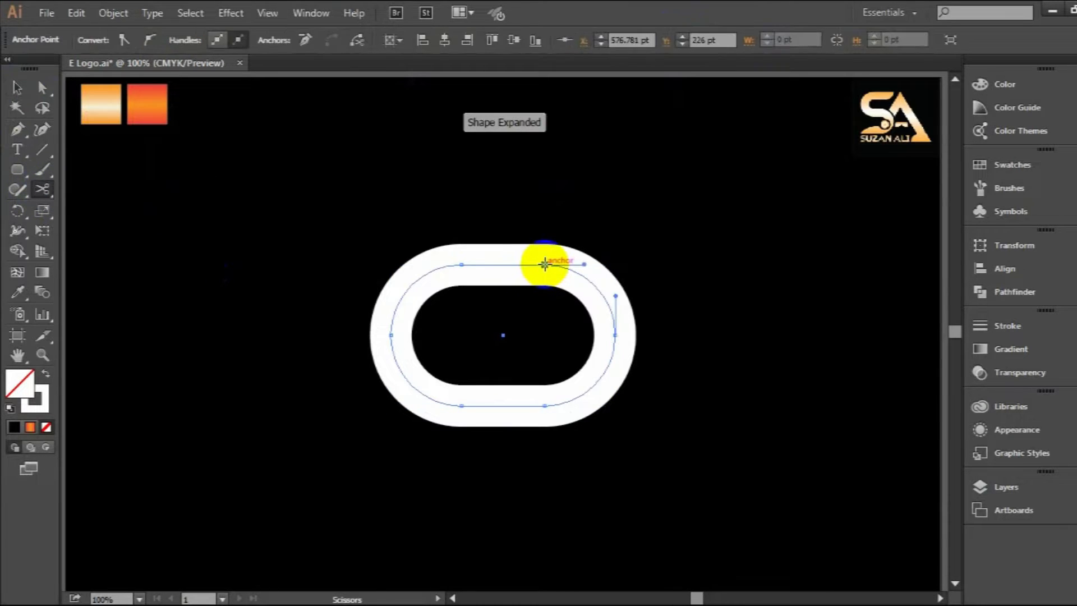
left_click(545, 405)
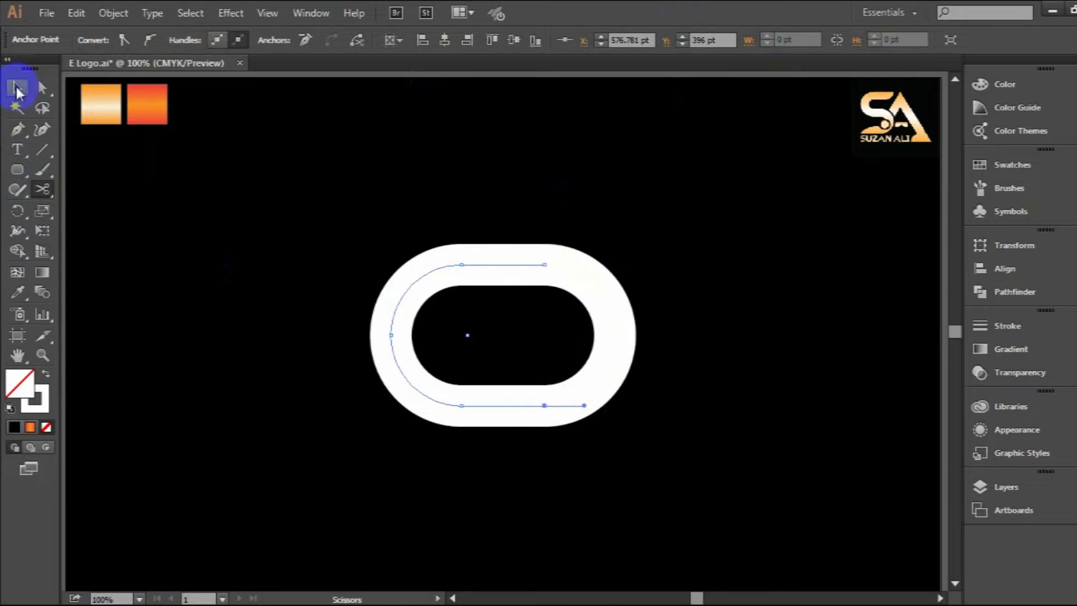
left_click(608, 308)
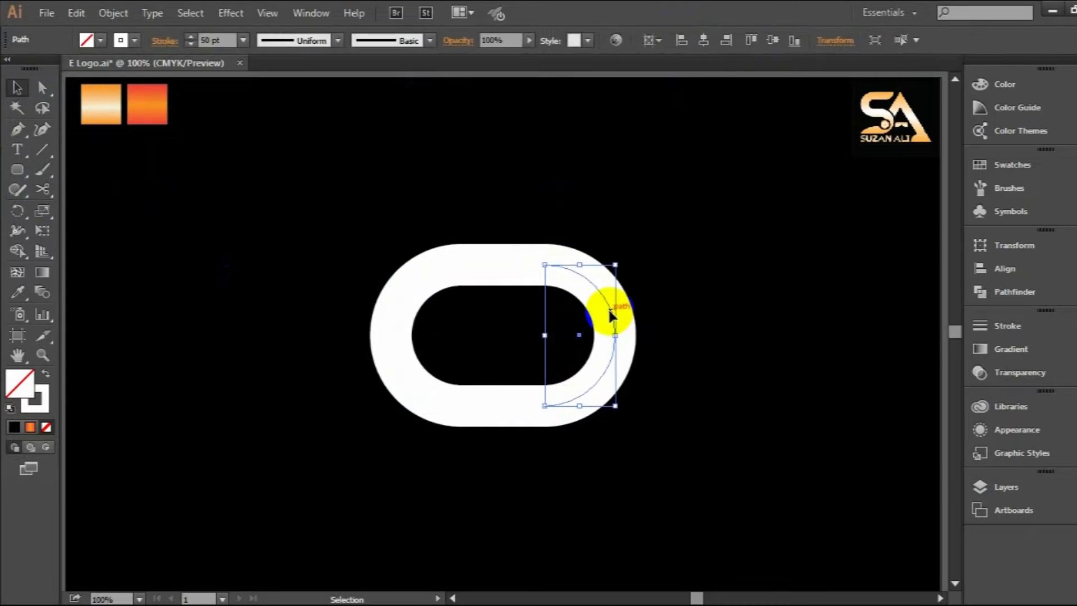
key("Delete")
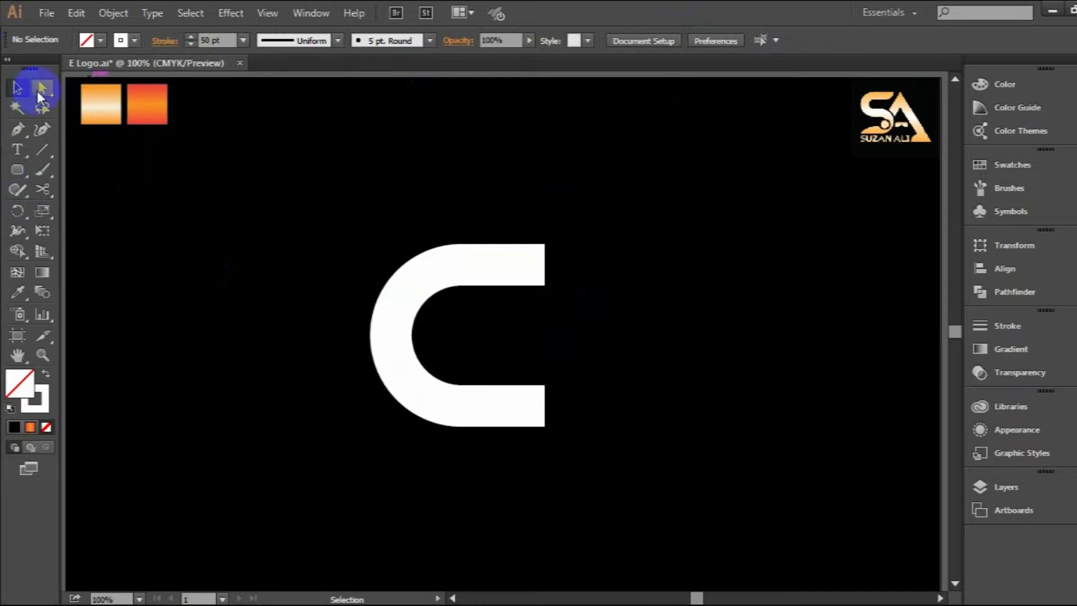
Extend the open shape's upper arm horizontally to the right by moving its end anchor to about X 677 pt
left_click(544, 265)
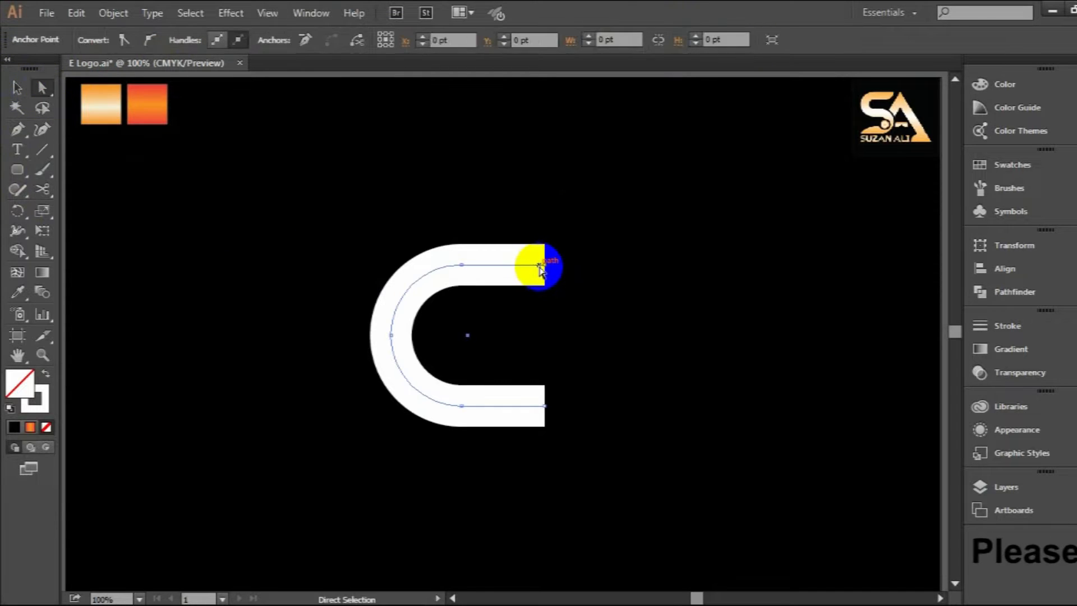
left_click(544, 266)
left_click_drag(545, 267, 629, 267)
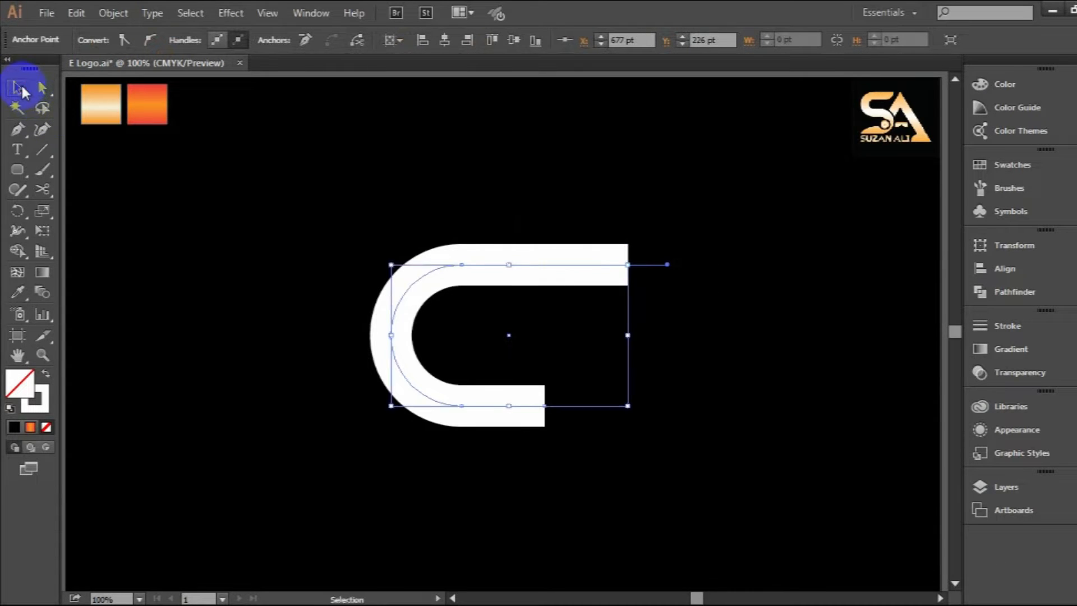
Expand the C-shaped path with both Fill and Stroke enabled
left_click(515, 238)
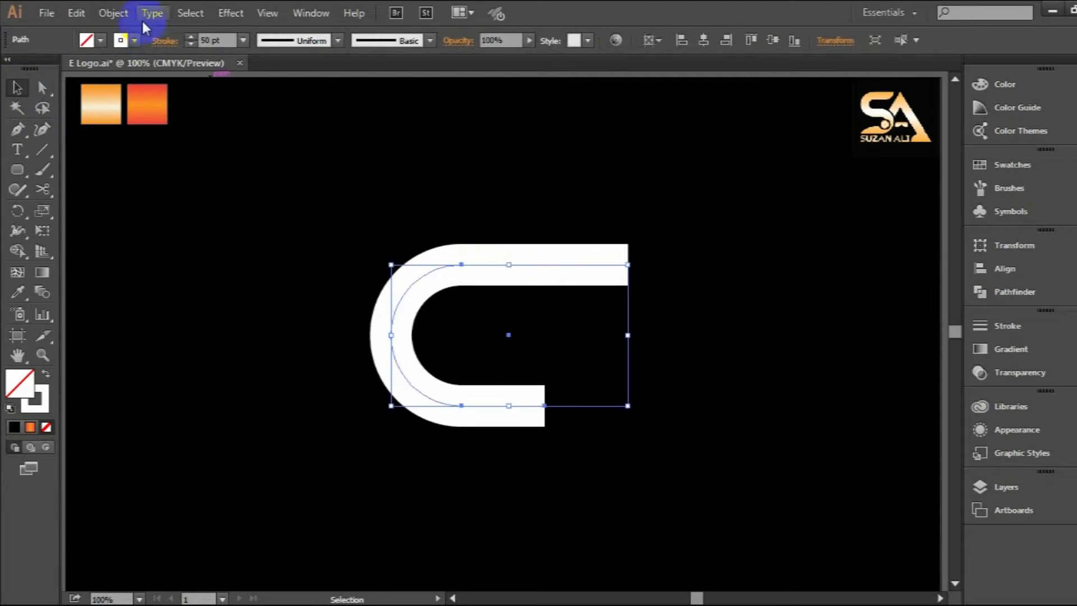
left_click(107, 15)
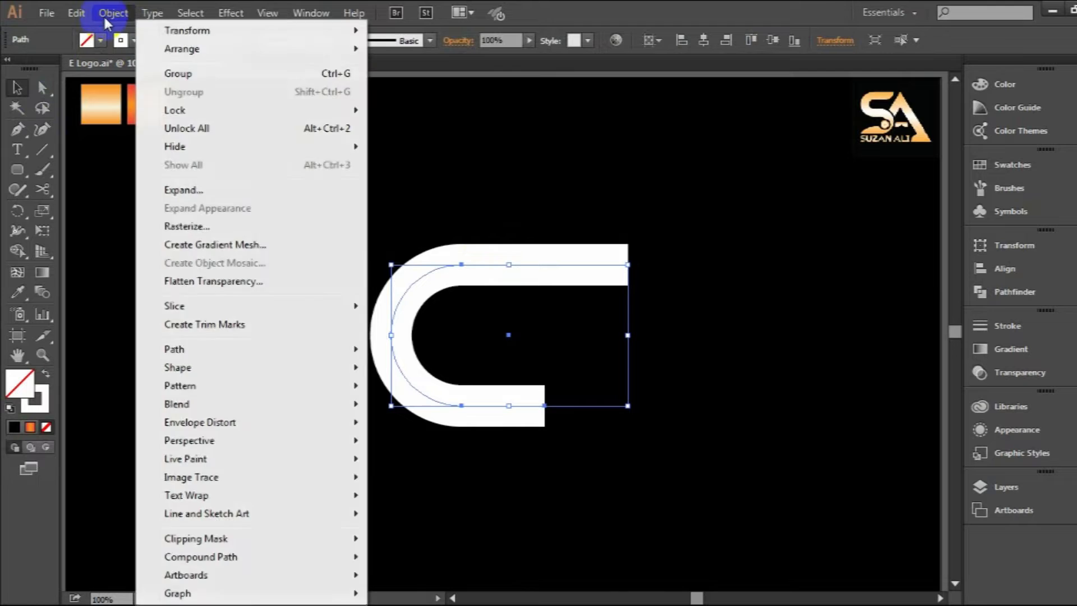
left_click(184, 191)
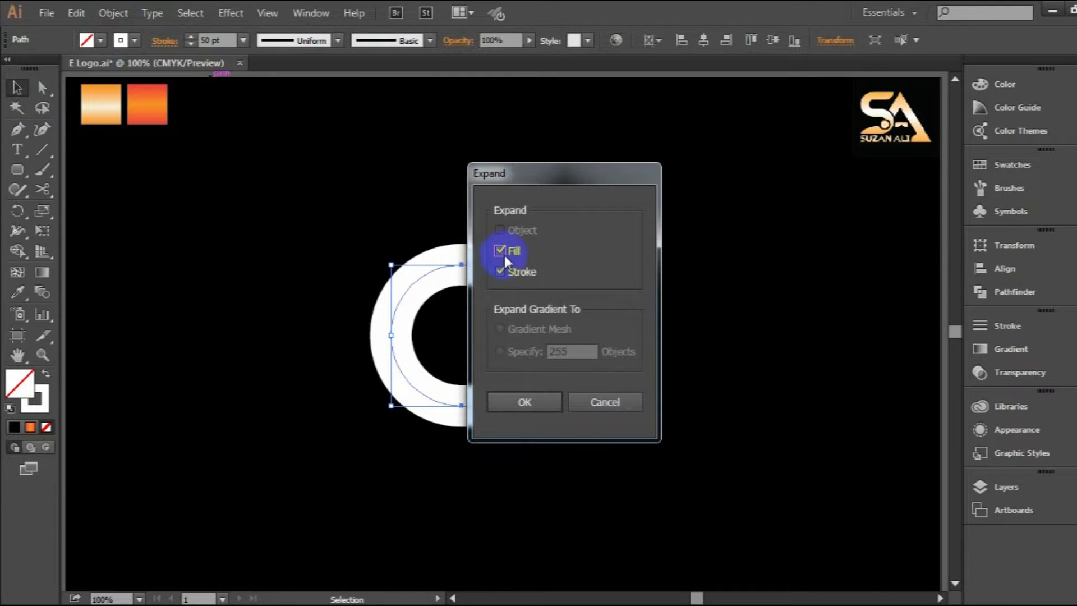
left_click(519, 399)
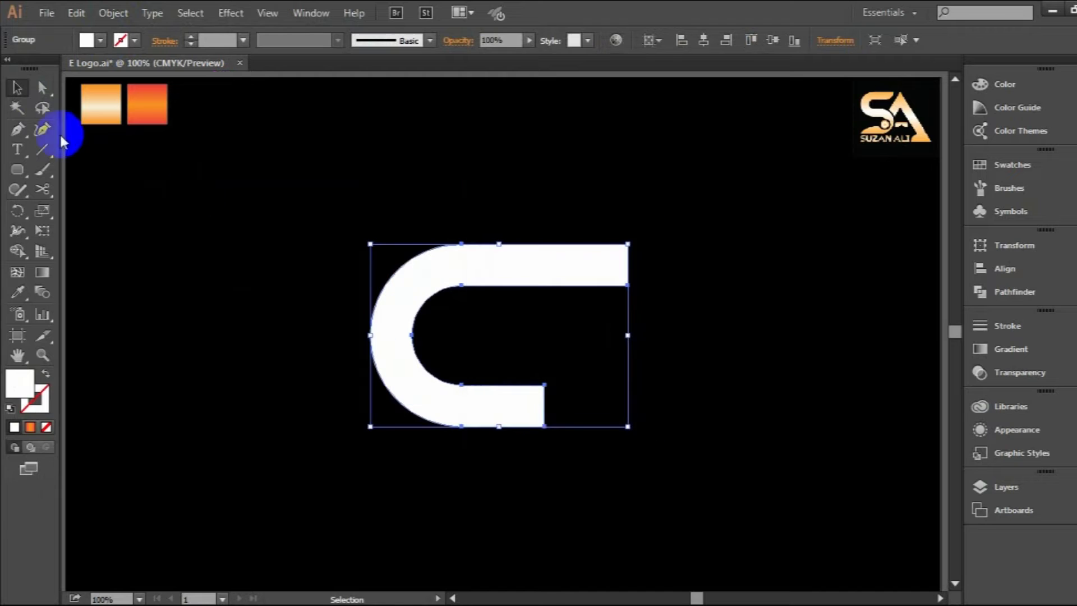
Round the lower corner of the upper arm's end as far as possible and both corners of the lower arm's end to 25 pt
left_click(44, 88)
left_click(614, 272)
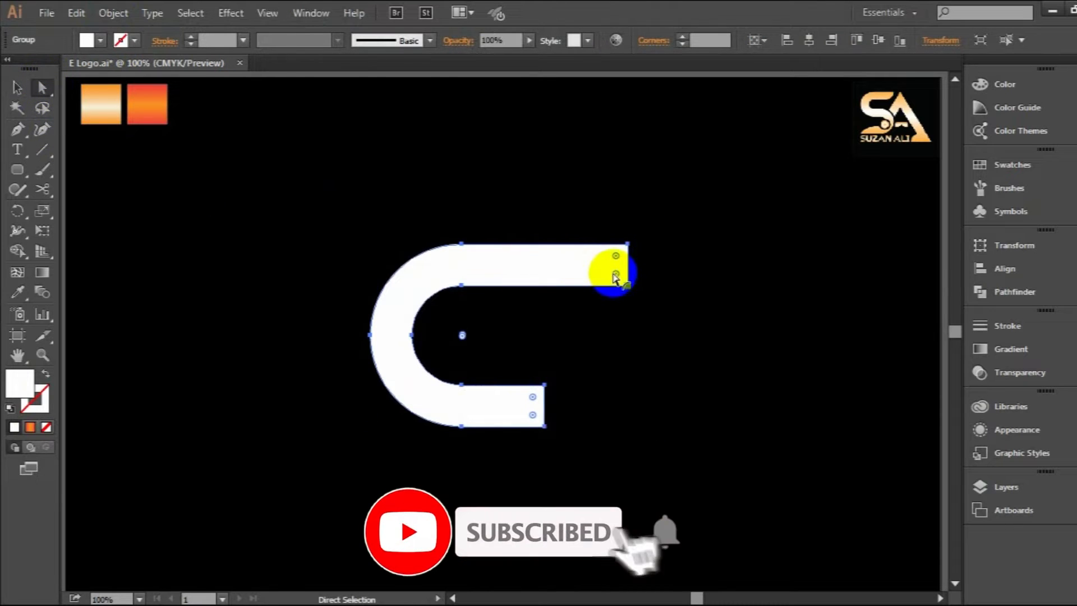
left_click_drag(615, 275, 569, 230)
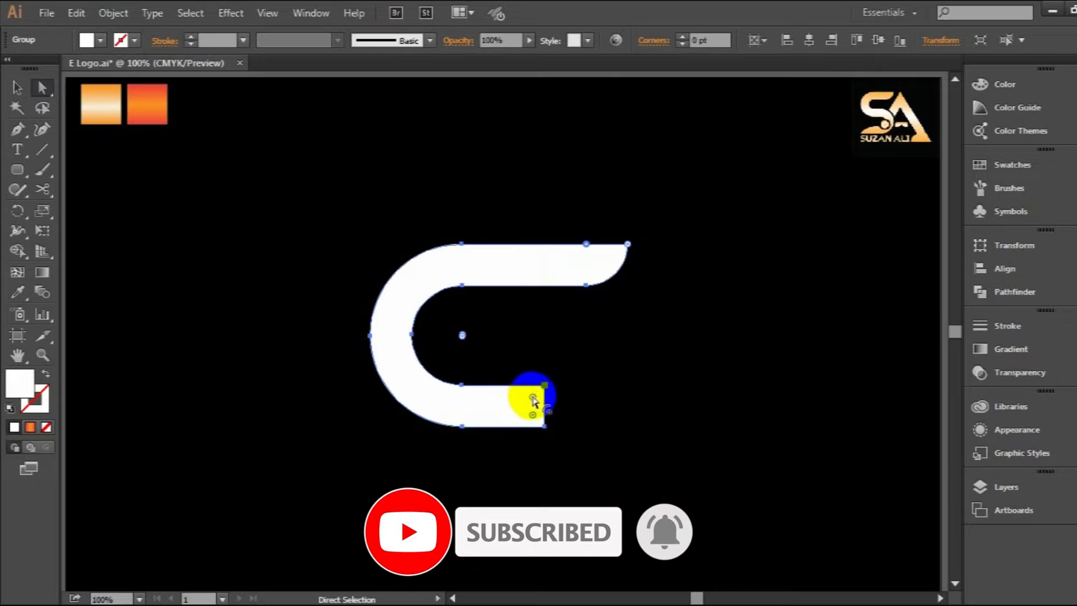
left_click(545, 412)
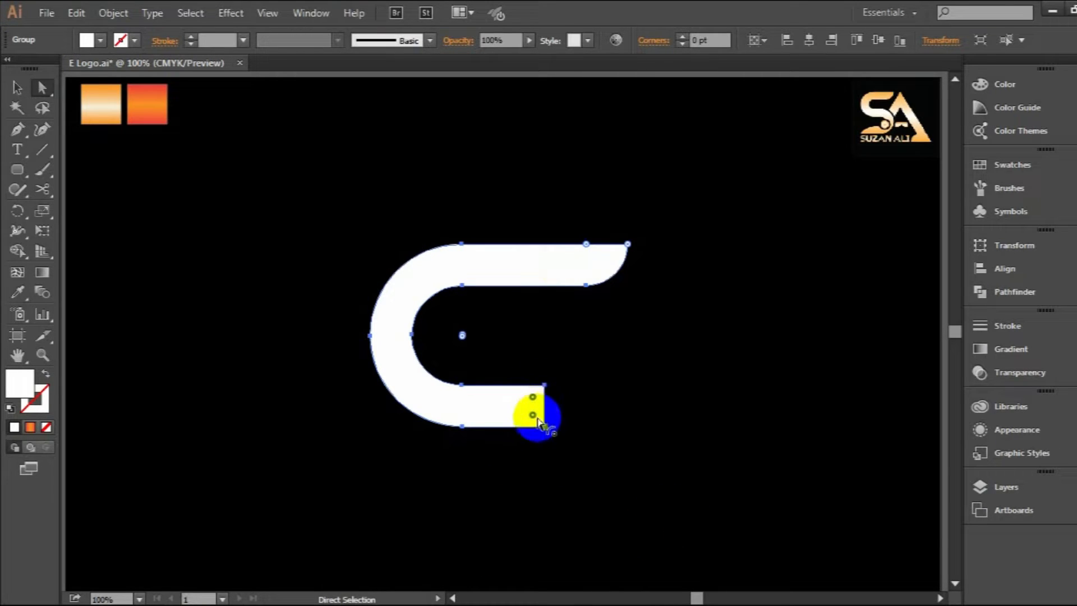
left_click_drag(532, 402, 485, 409)
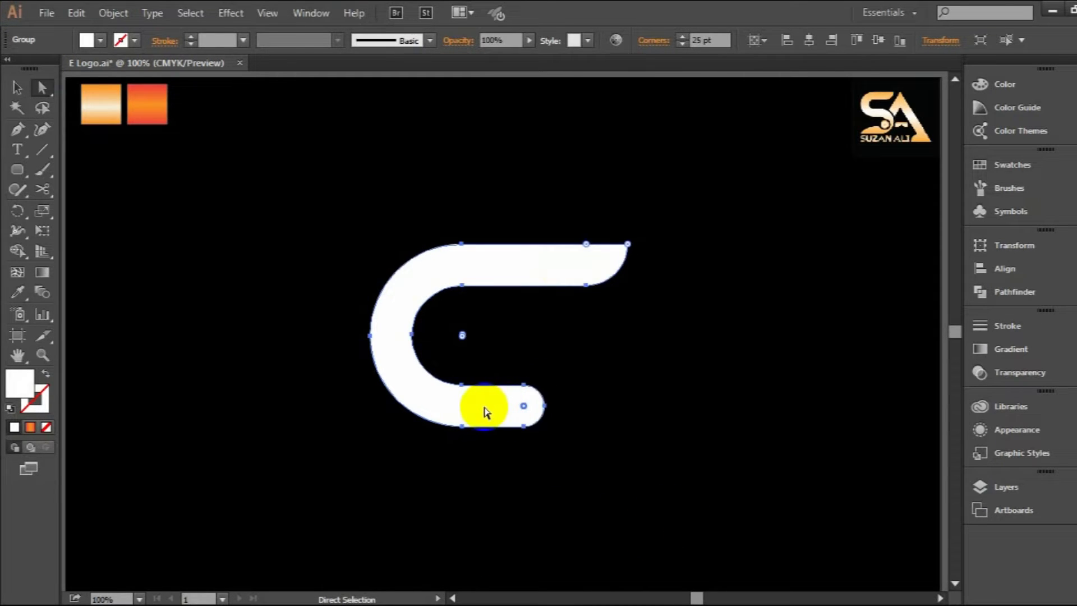
Paste a copy of the shape in front, rotate it 180 degrees and move it down so both pieces interlock as an S
left_click(18, 88)
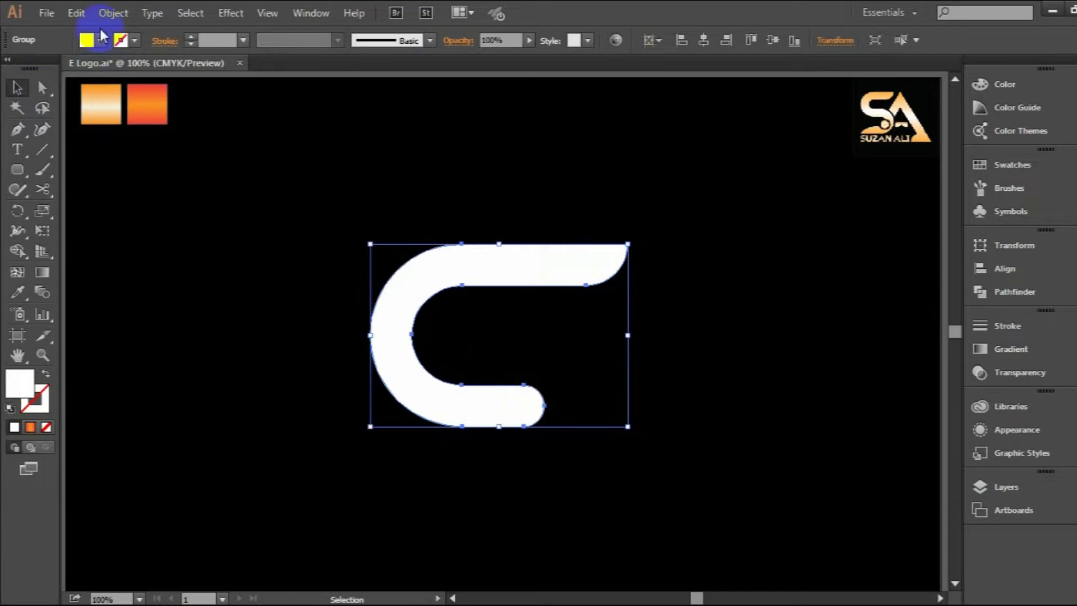
left_click(76, 13)
left_click(110, 100)
left_click(77, 13)
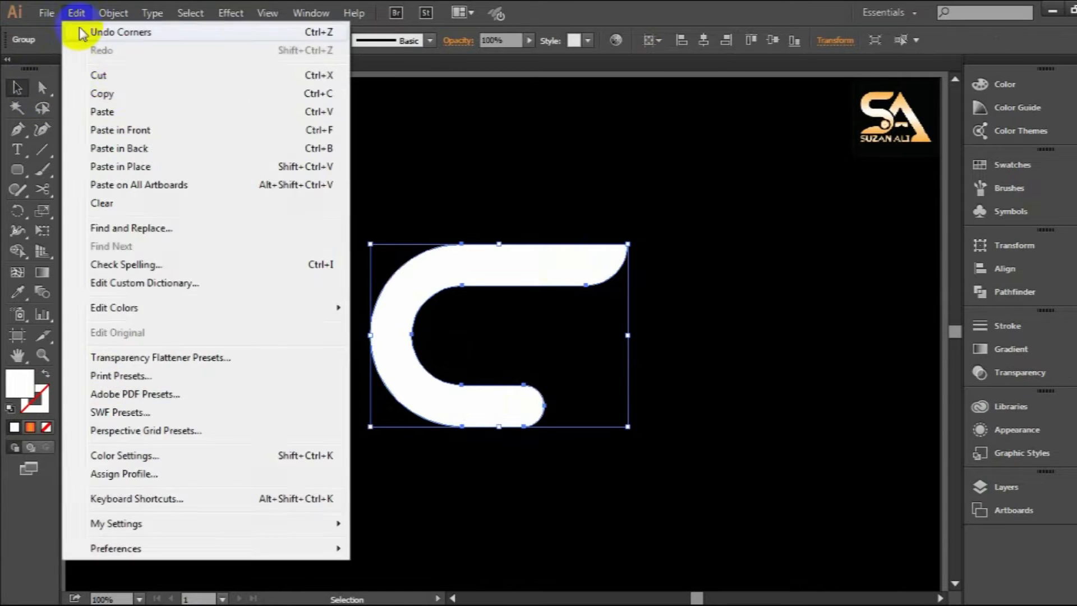
left_click(149, 134)
left_click_drag(636, 236, 421, 359)
left_click_drag(562, 279, 563, 349)
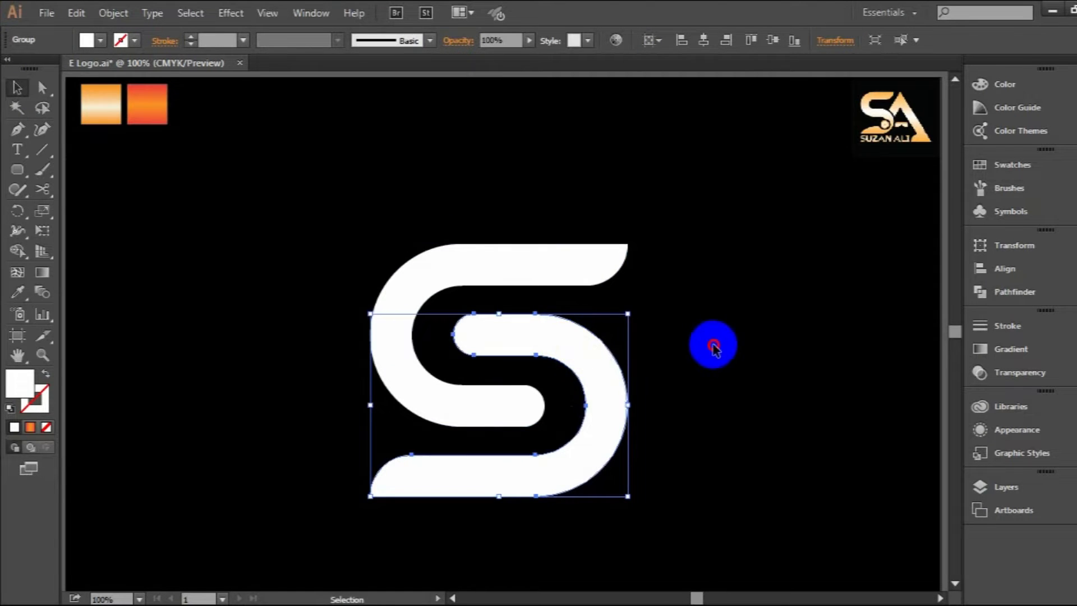
left_click(712, 347)
Select both halves of the S and move them straight up to centre the mark vertically on the artboard
scroll(693, 300, "down", 2)
left_click_drag(721, 180, 368, 500)
scroll(586, 375, "up", 1)
scroll(586, 374, "up", 1)
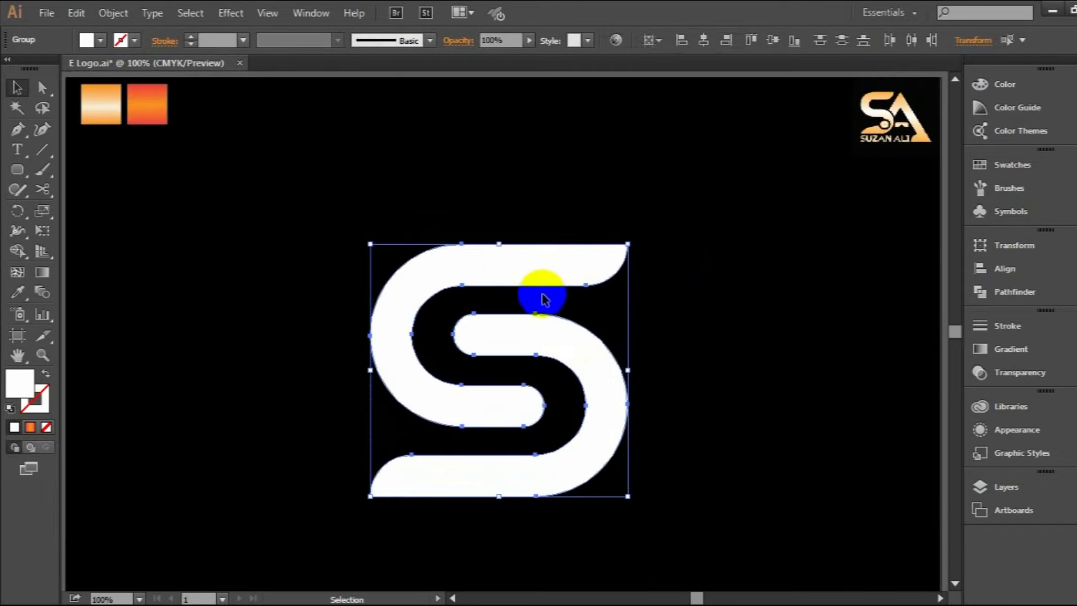
left_click_drag(538, 274, 539, 231)
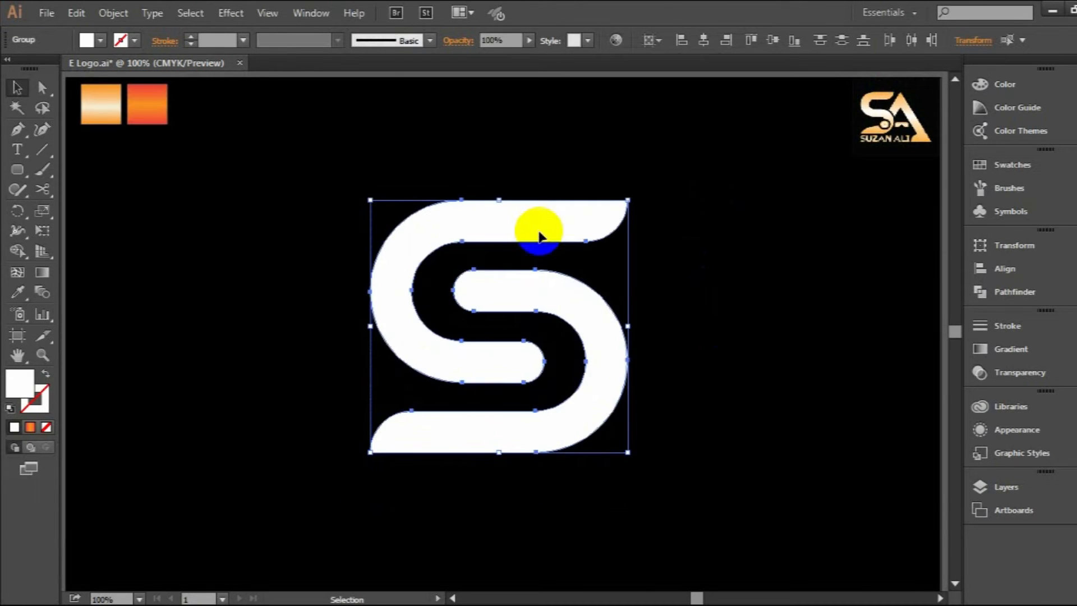
Copy both S halves and paste the duplicate directly behind the originals
left_click(76, 12)
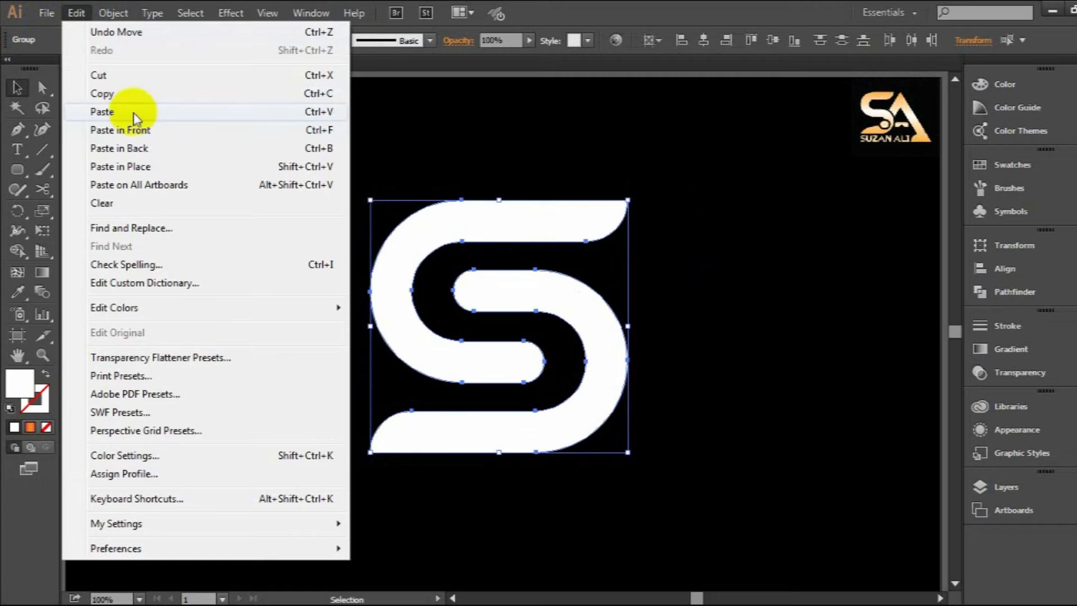
left_click(102, 94)
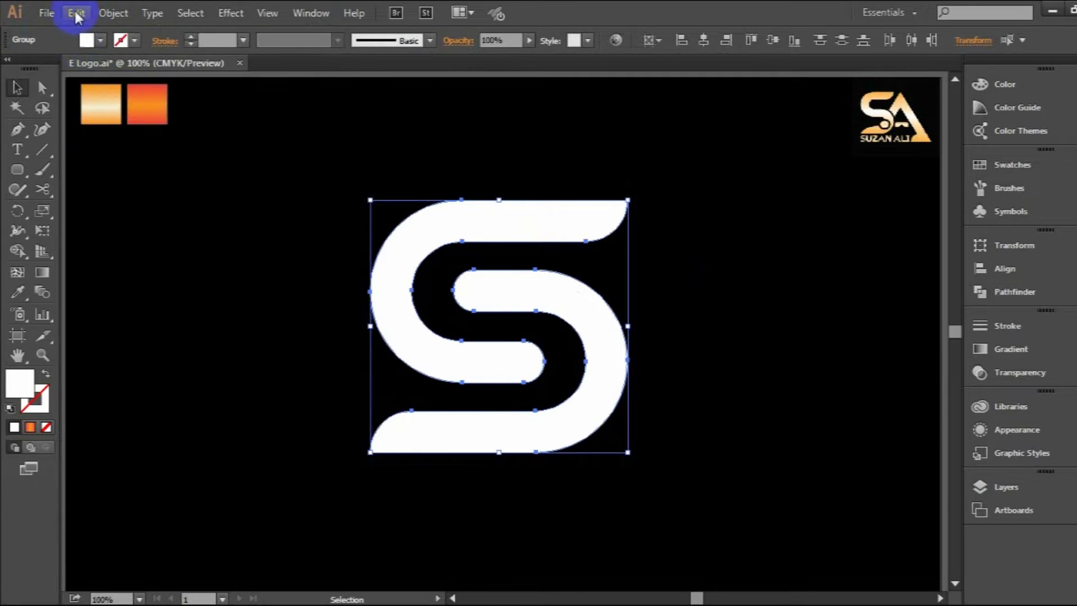
left_click(74, 12)
left_click(132, 148)
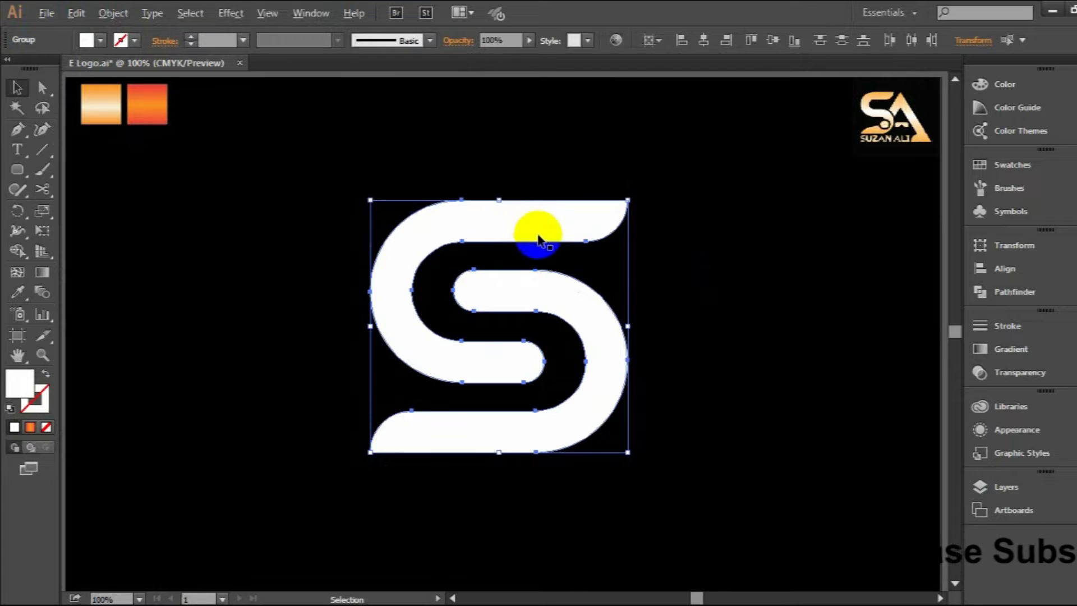
Fill the duplicate S behind the originals with a mid-gray swatch
scroll(520, 224, "up", 2)
scroll(514, 210, "down", 2)
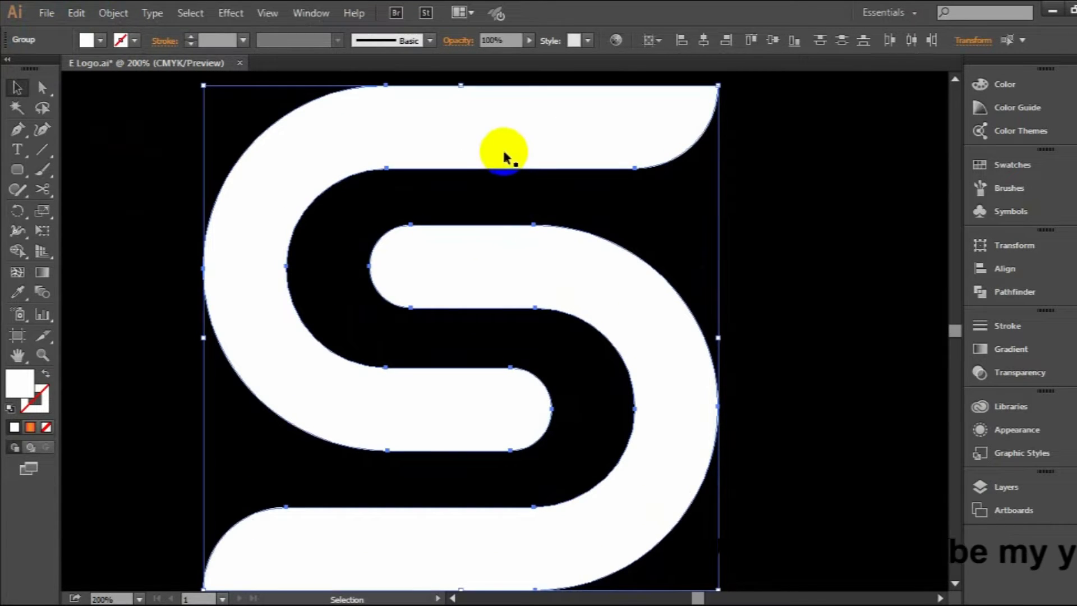
scroll(505, 156, "down", 1)
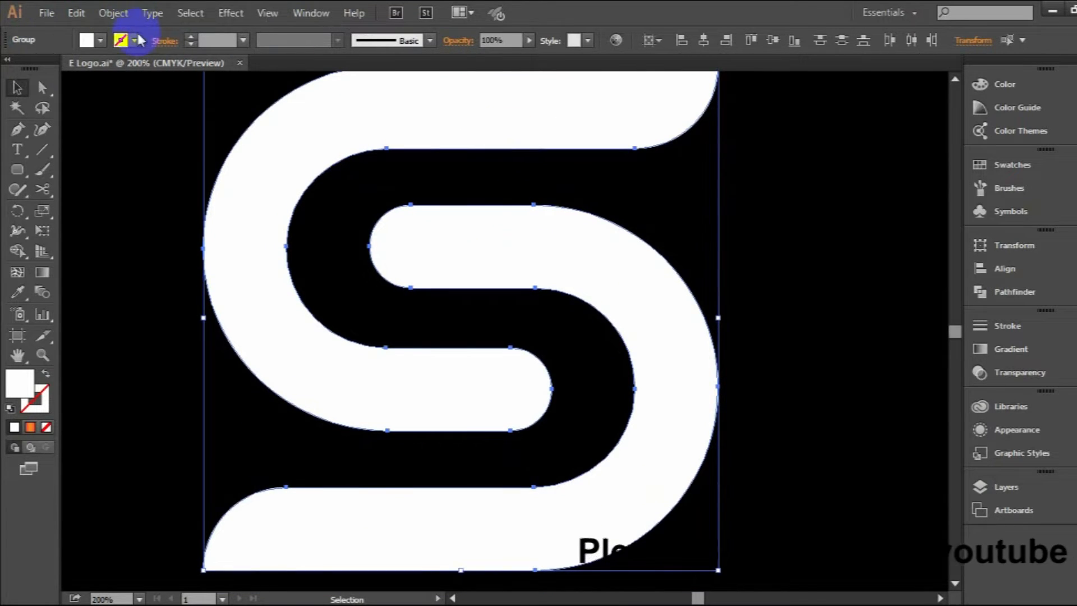
left_click(100, 41)
left_click(93, 117)
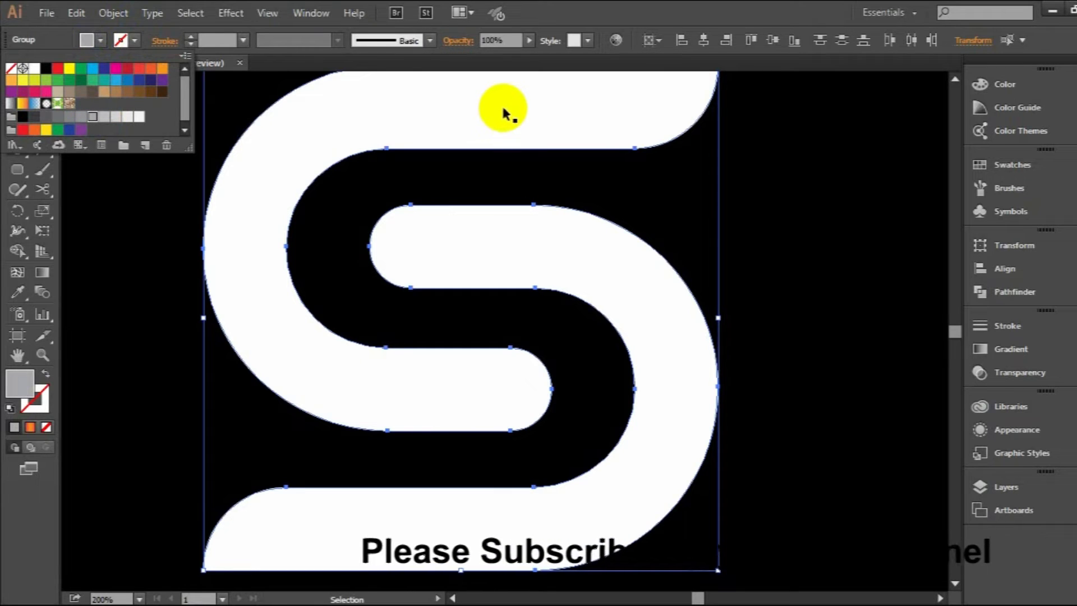
left_click(474, 174)
left_click(646, 191)
Nudge the gray duplicate slightly downward so that it forms a thin depth edge beneath the white S
key("Down")
key("Down")
key("Down")
key("Down")
key("Down")
key("Down")
key("Down")
key("Down")
key("Down")
key("Down")
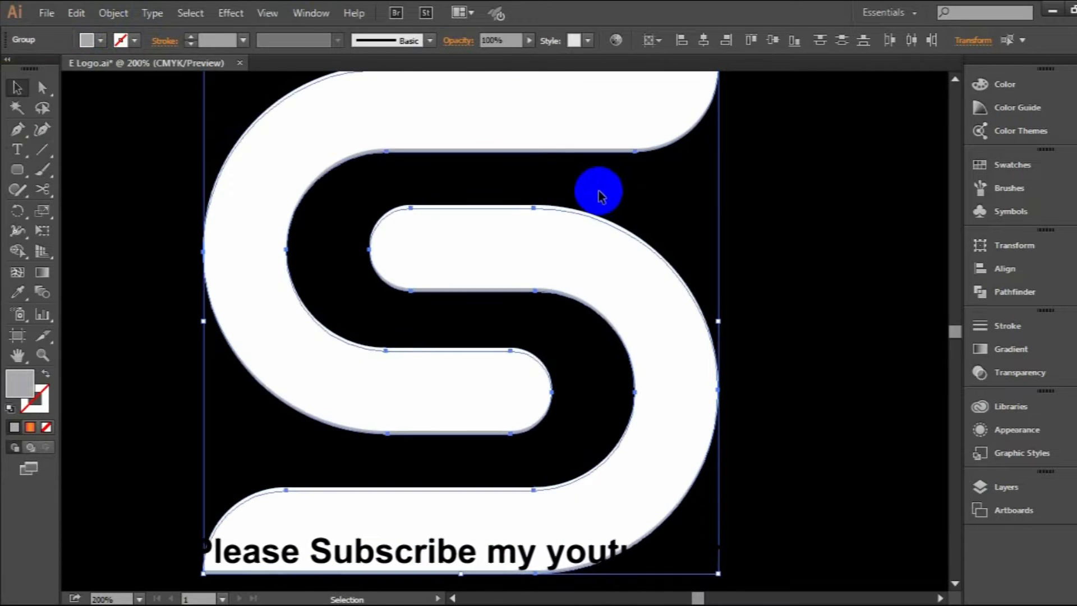
key("Down")
key("Down")
key("Down")
key("Down")
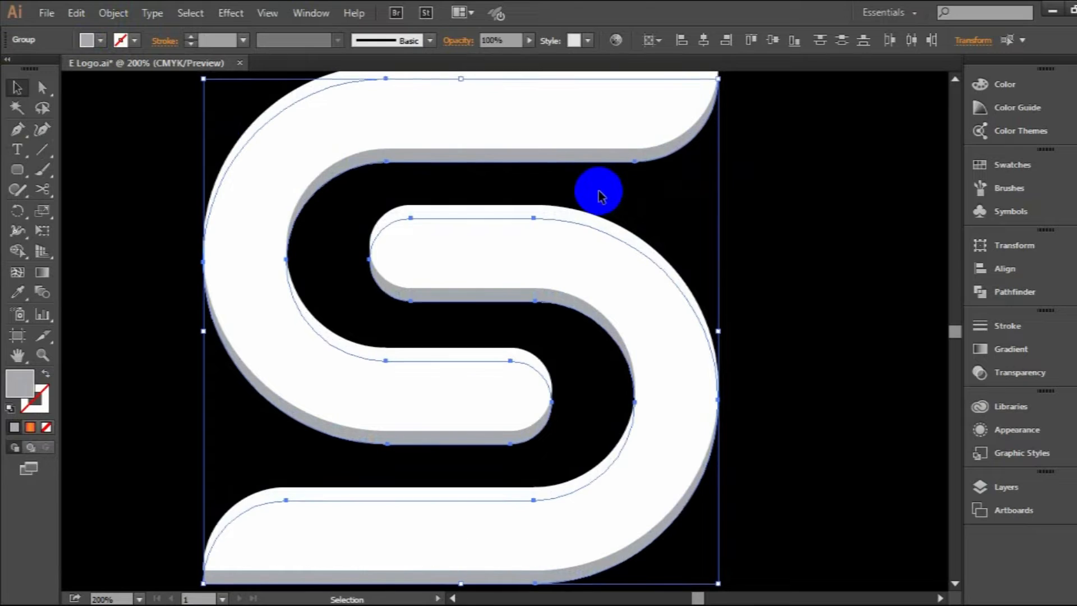
key("Up")
key("Up")
key("Up")
key("Up")
key("Up")
key("Up")
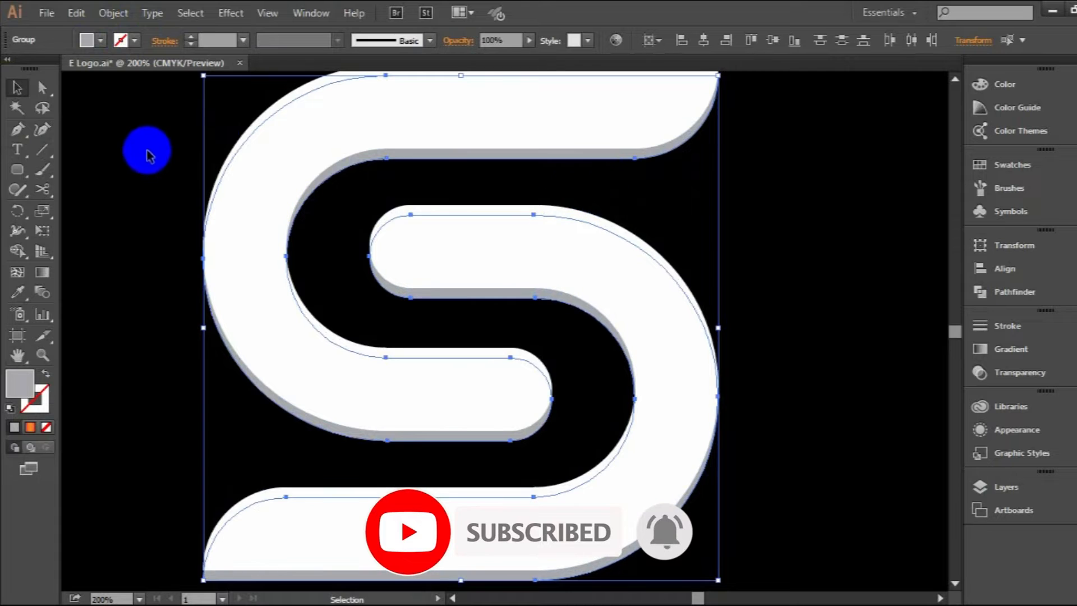
Select the white and gray S shapes and split off each exposed gray edge strip as its own shape with the Shape Builder tool
left_click_drag(147, 147, 729, 547)
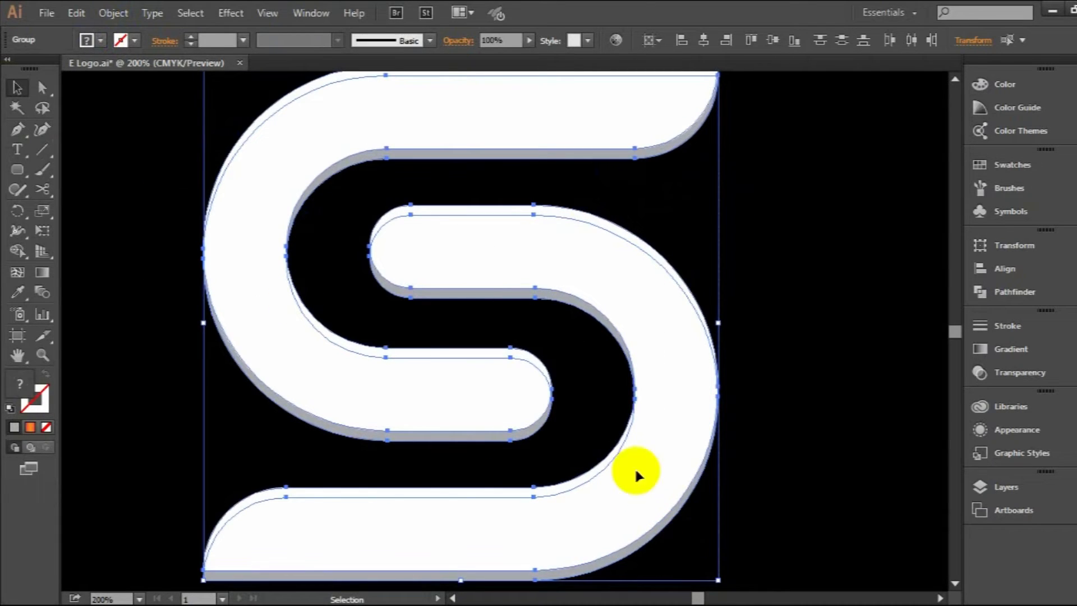
scroll(112, 293, "down", 1)
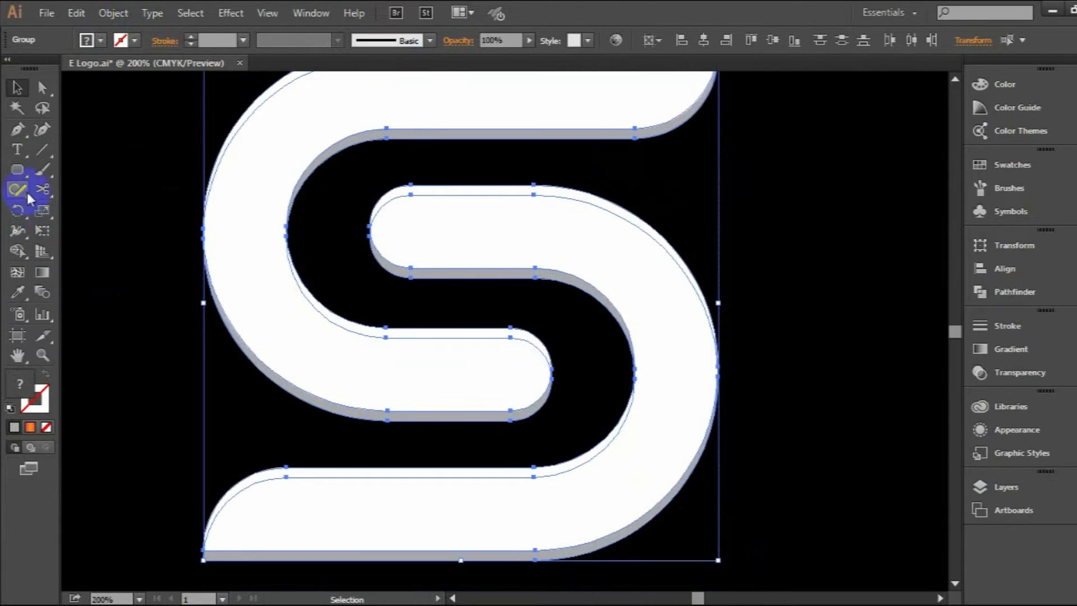
left_click(18, 231)
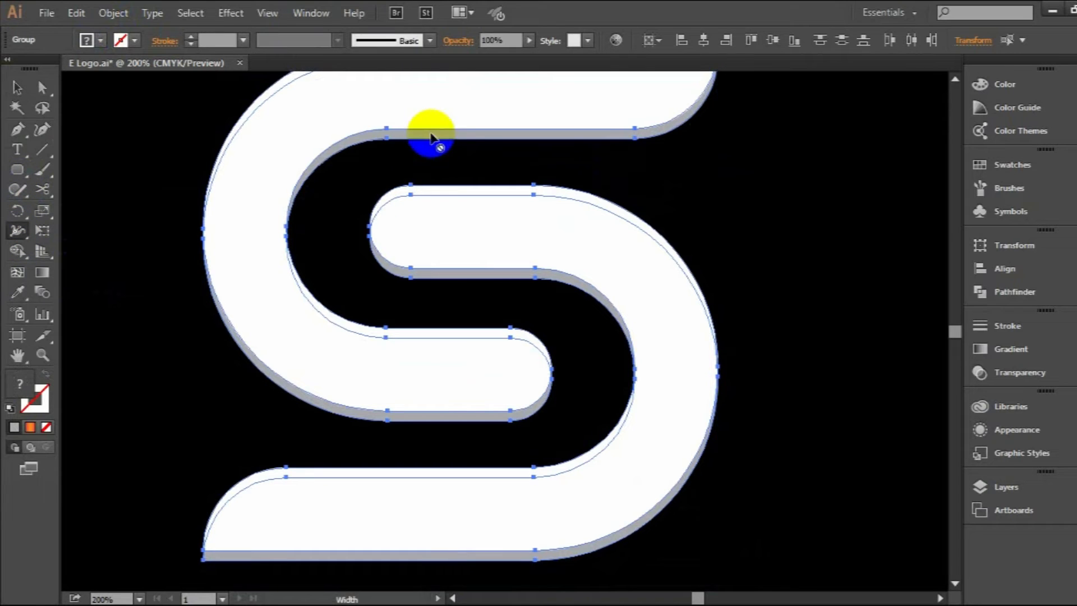
left_click_drag(14, 258, 89, 248)
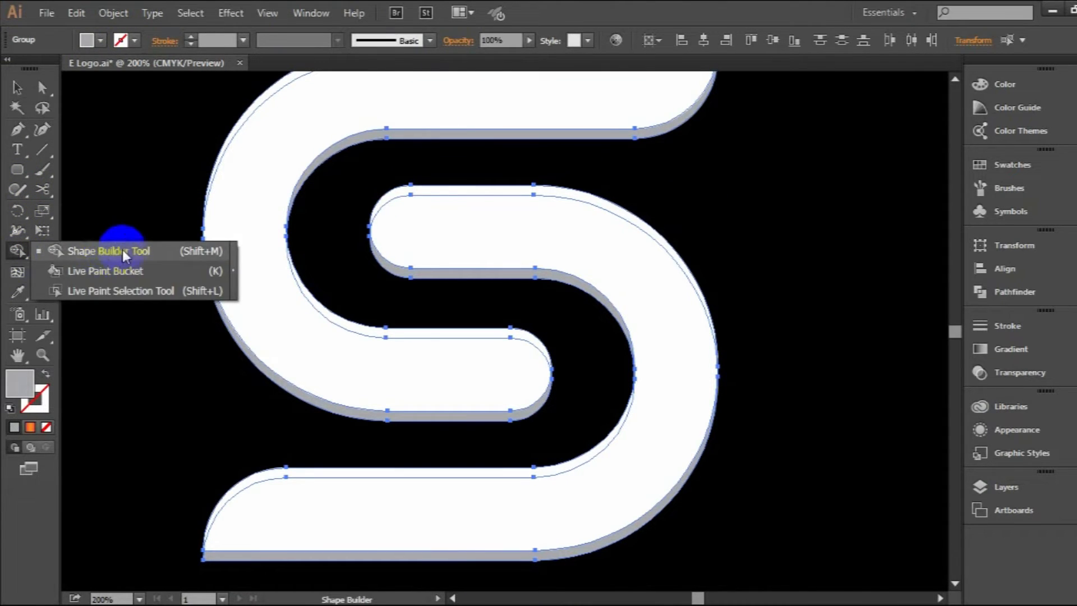
left_click(435, 135)
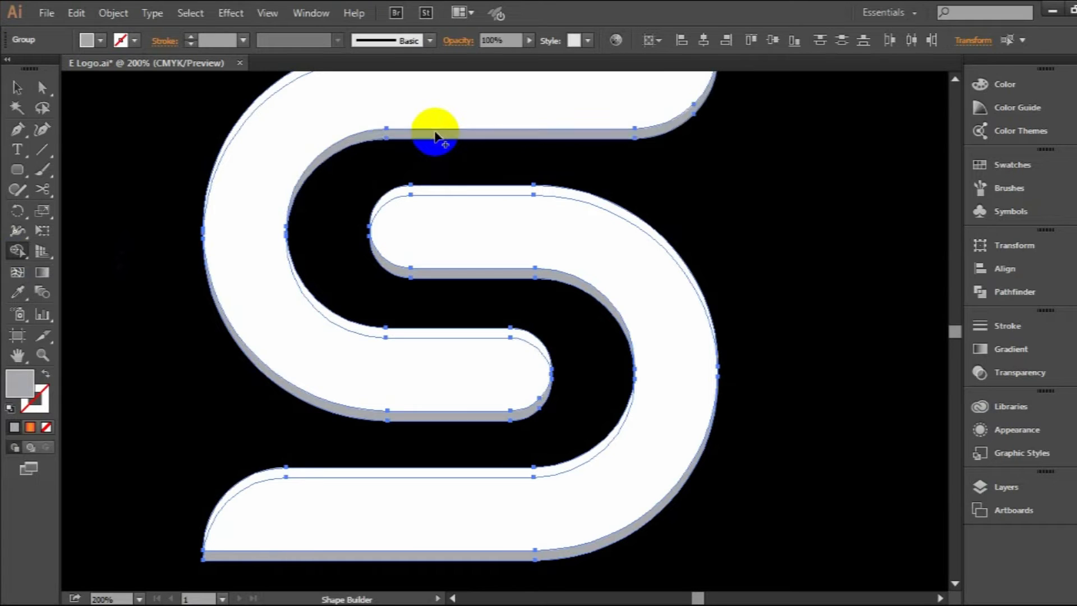
left_click(436, 277)
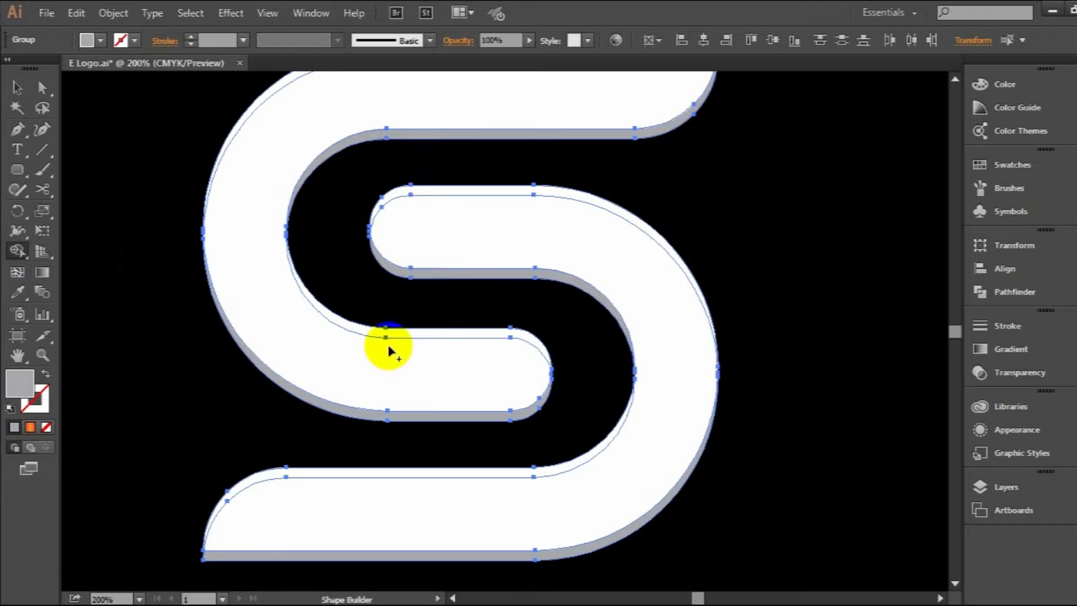
left_click(363, 415)
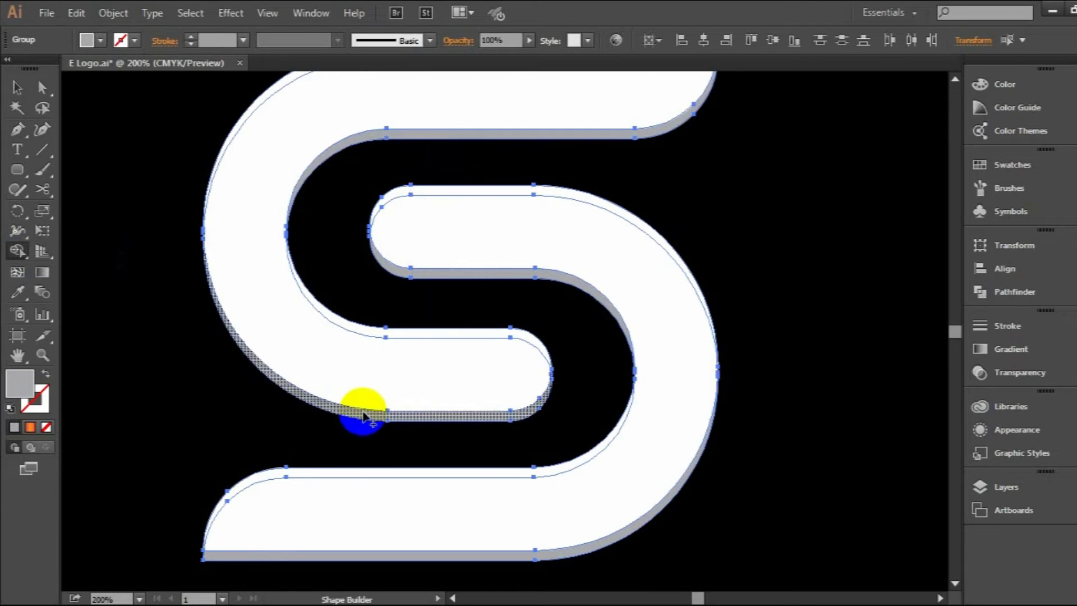
scroll(361, 414, "down", 3)
left_click(350, 477)
Merge the overlapping face areas and white slivers into one solid gray face for each S half, and deselect the artwork
left_click(346, 400)
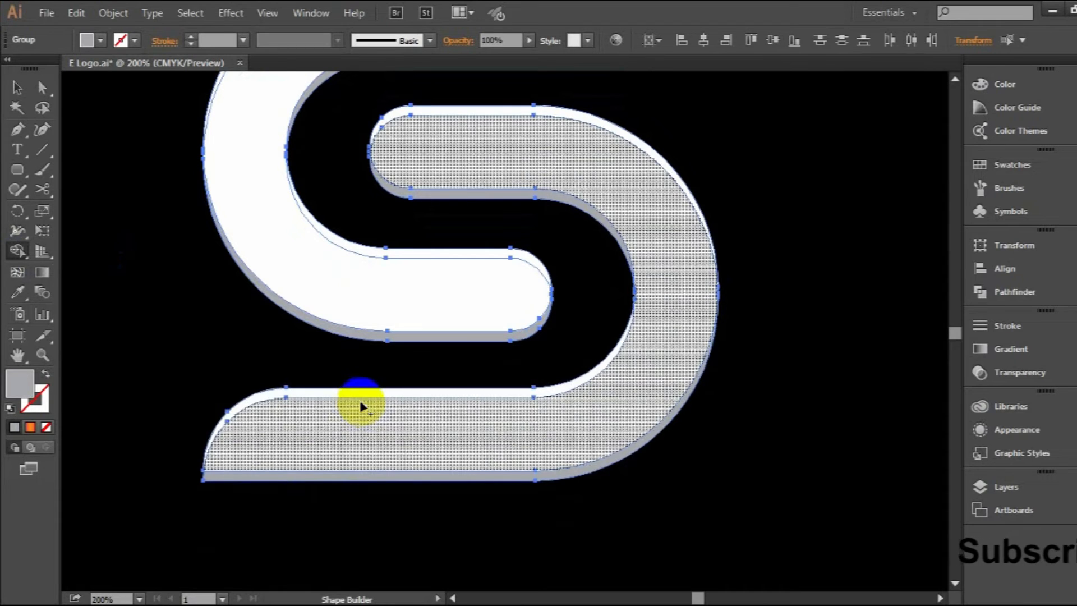
left_click(360, 398)
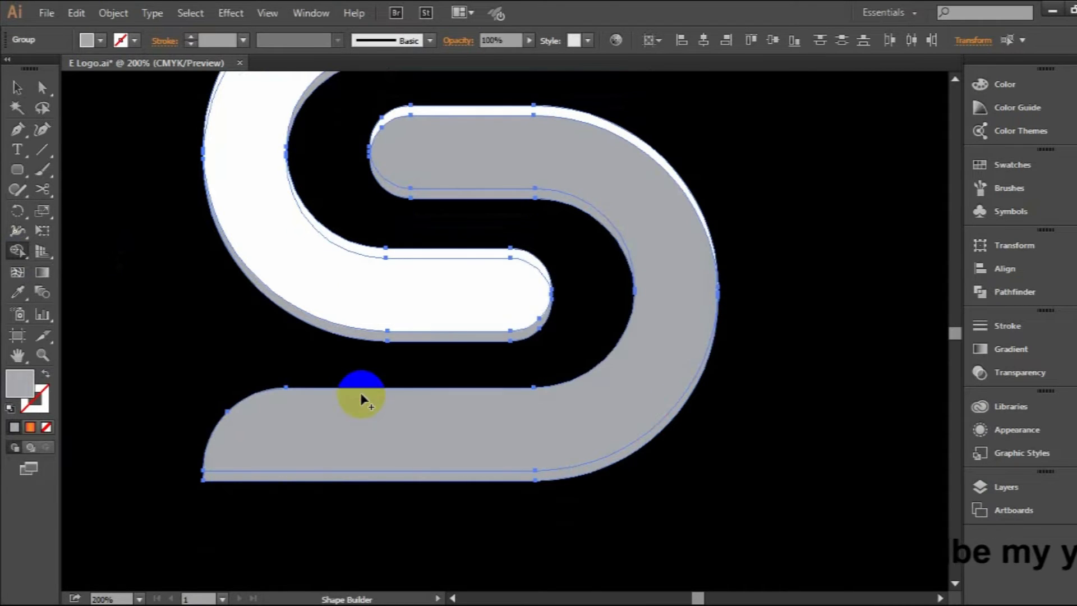
left_click(373, 251)
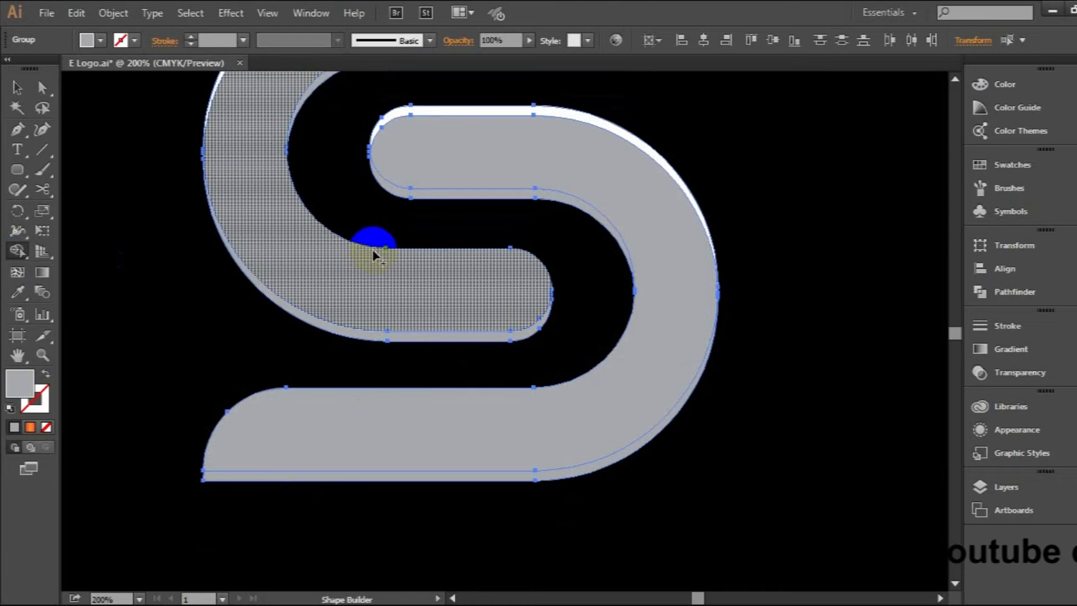
scroll(490, 272, "up", 2)
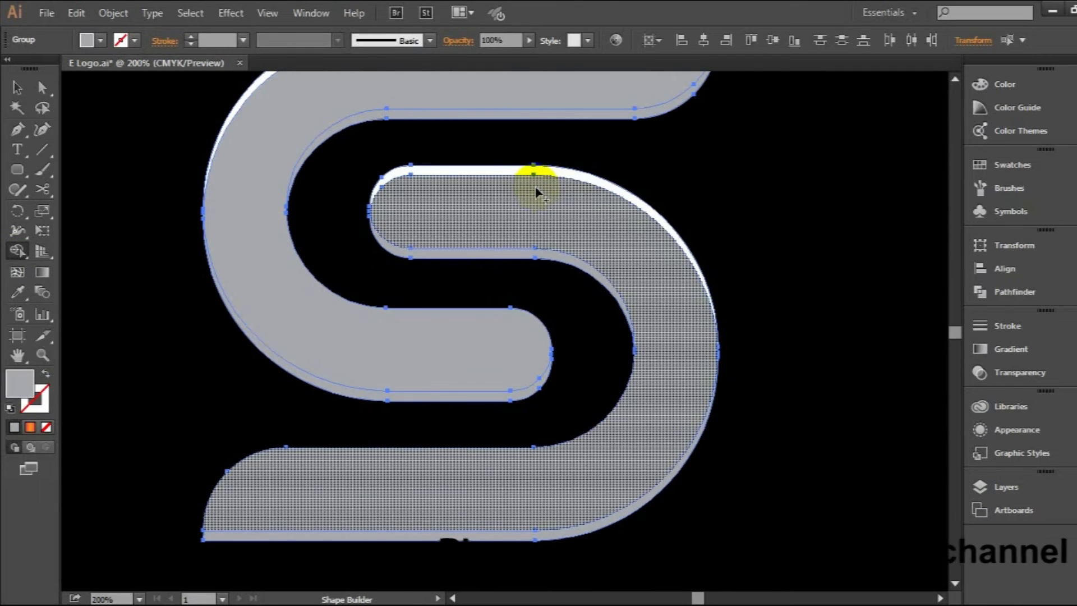
left_click(533, 176)
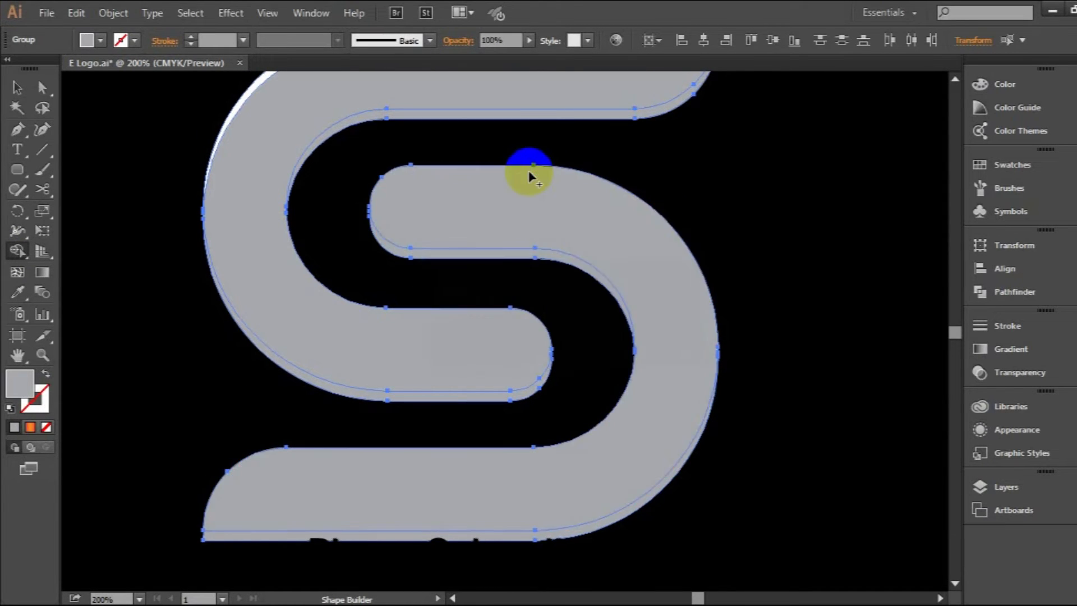
scroll(527, 216, "up", 3)
left_click(425, 132)
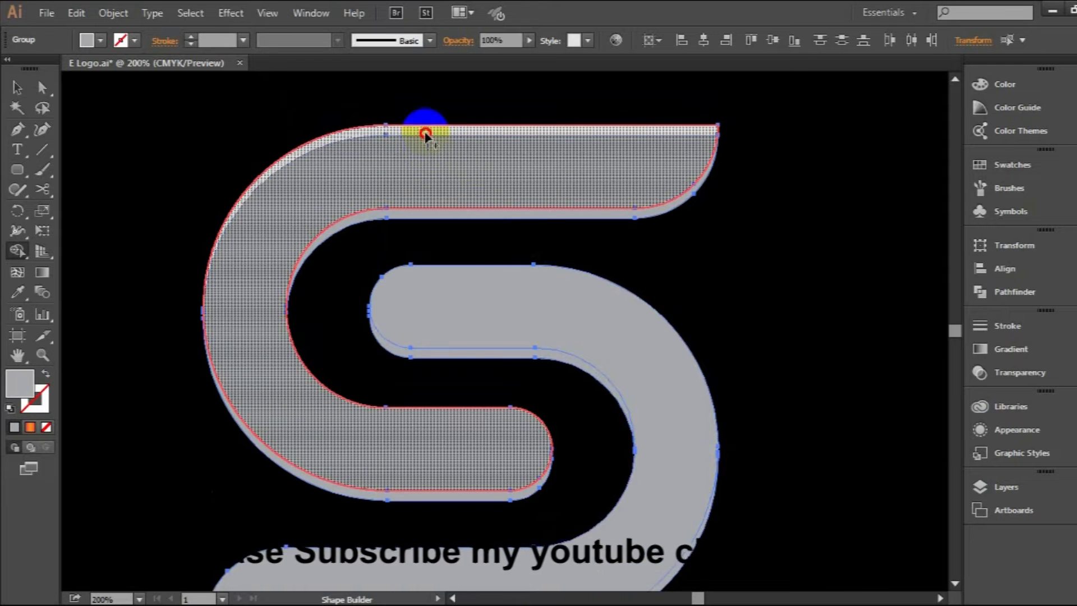
key("ctrl+1")
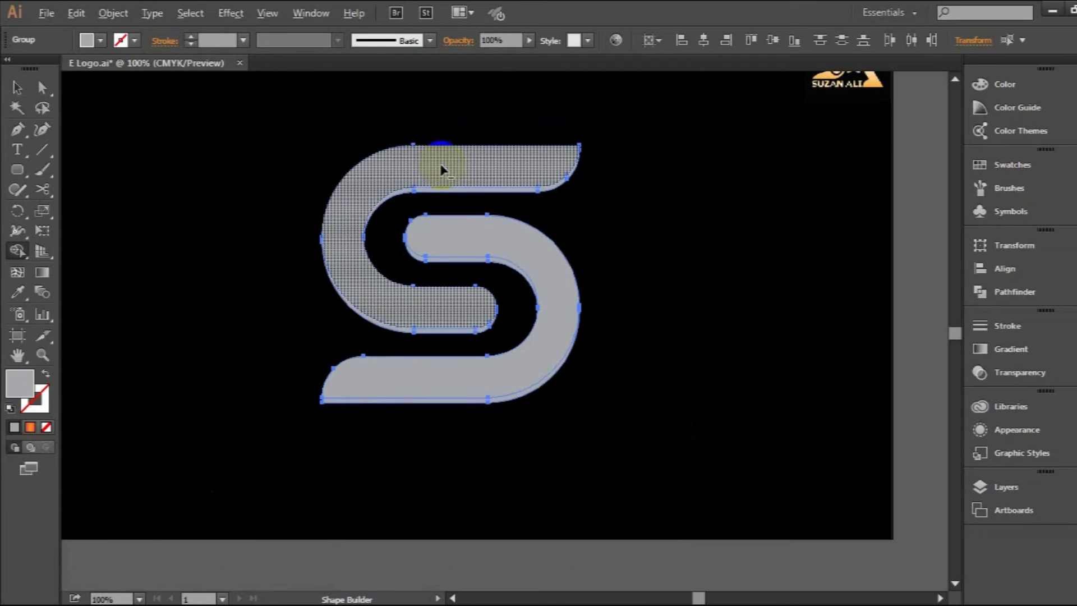
left_click(17, 88)
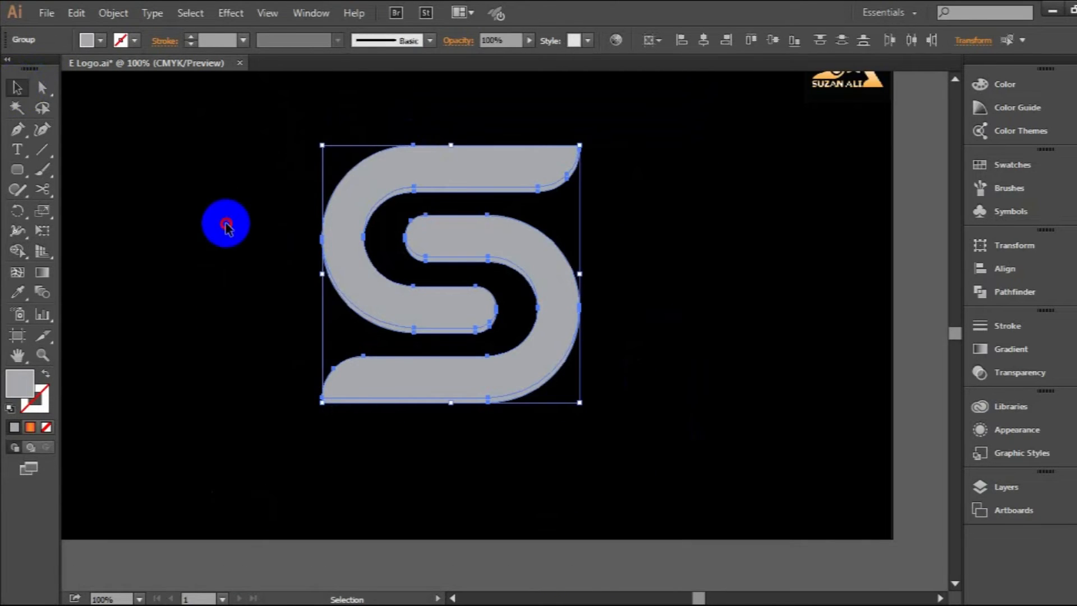
left_click(226, 224)
Fill the faces of both S halves with the red-orange gradient sampled from the red-orange square using the Eyedropper
left_click_drag(642, 397, 666, 404)
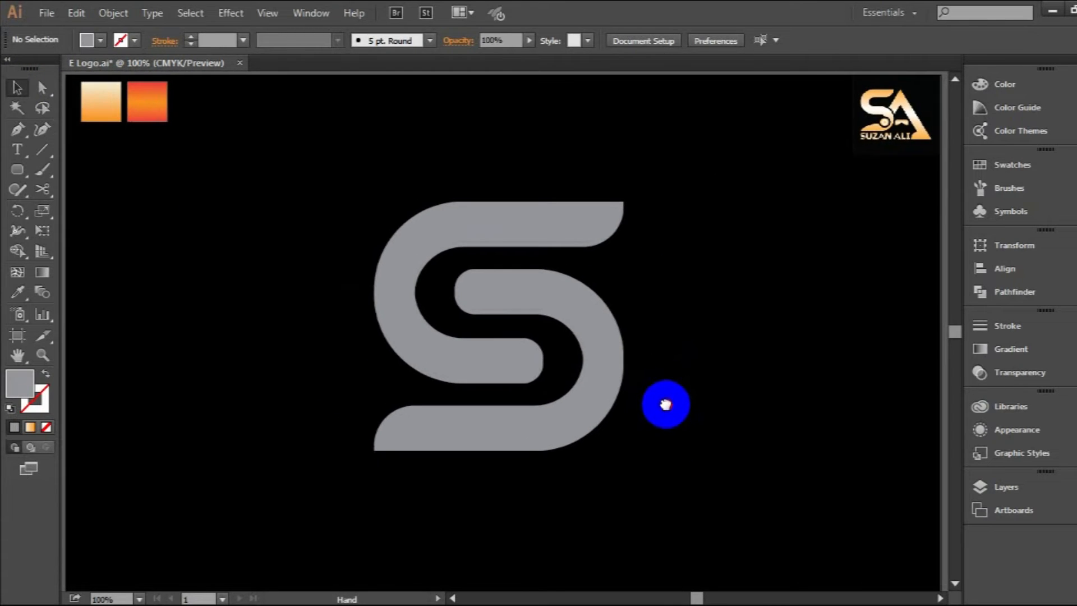
left_click(474, 229)
left_click(18, 292)
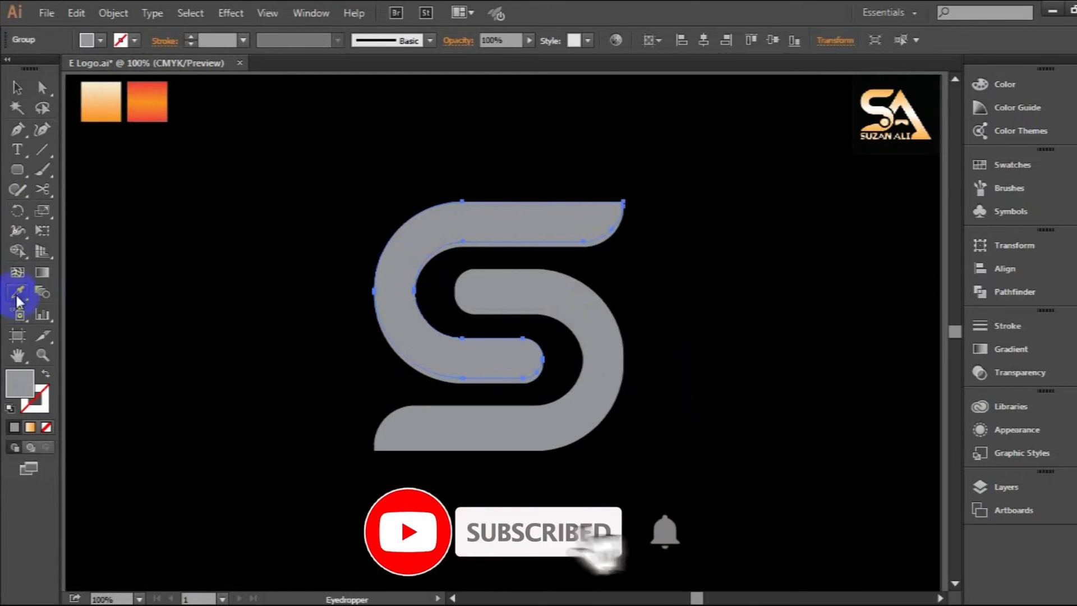
left_click(147, 101)
left_click(17, 90)
left_click(522, 303)
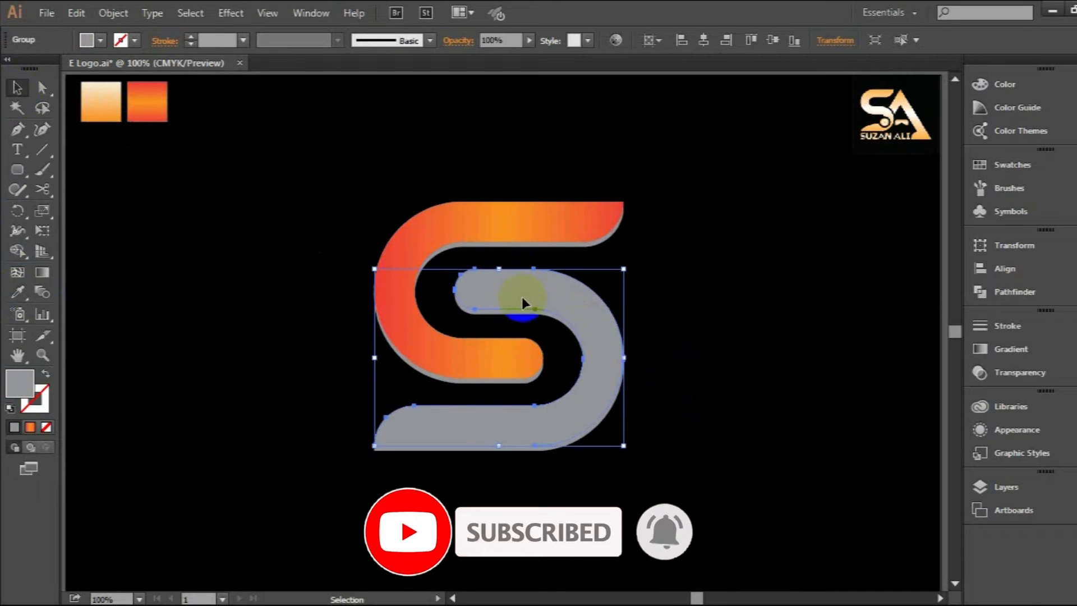
left_click(18, 293)
left_click(147, 102)
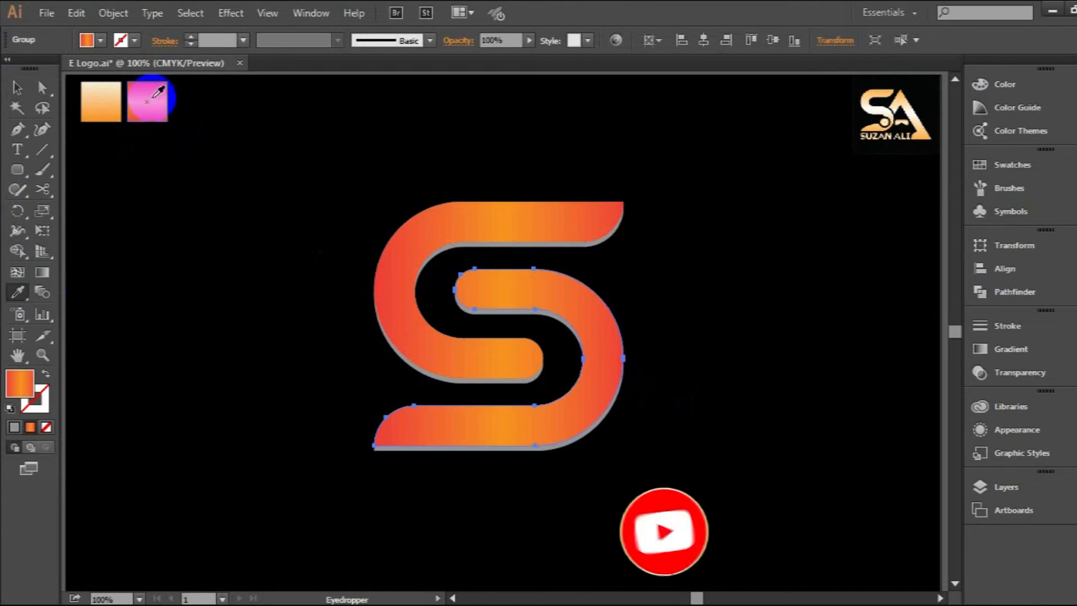
key("v")
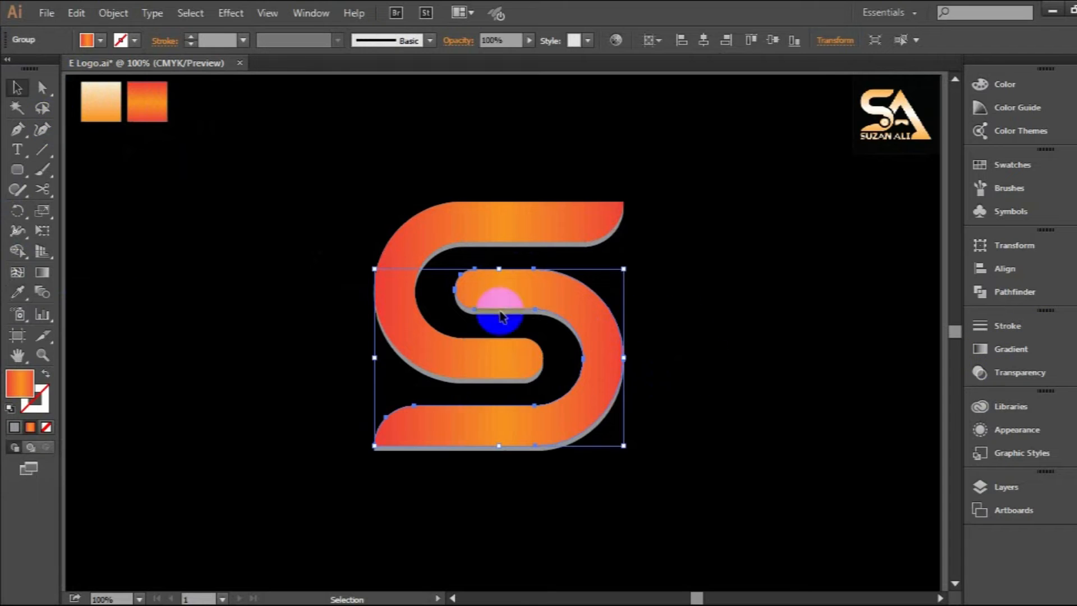
Redirect the red-orange gradient diagonally from lower left to upper right across the face of each S half
left_click_drag(381, 445, 590, 303)
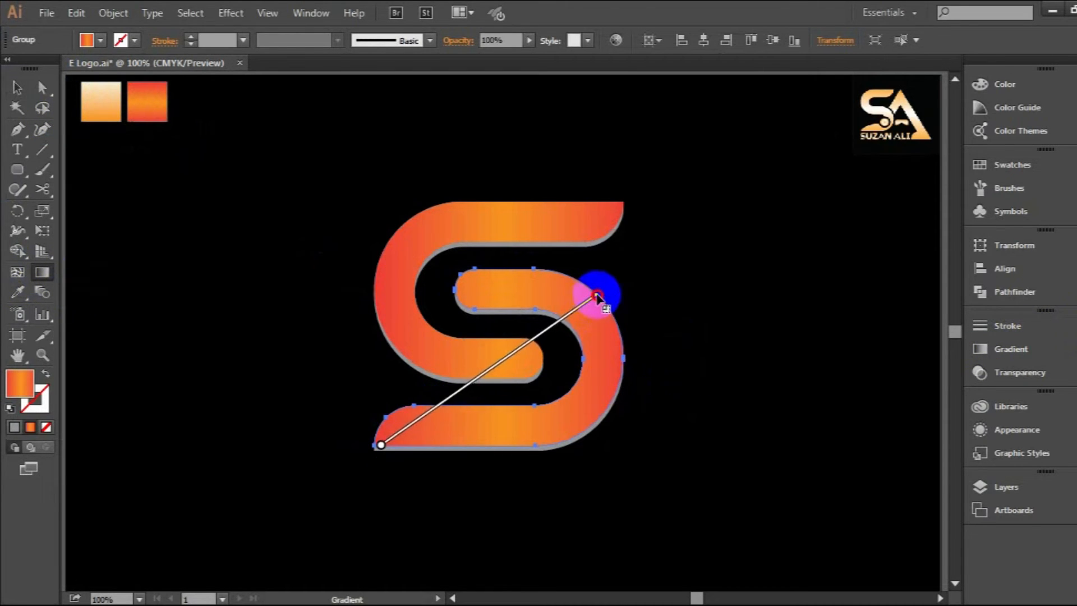
left_click_drag(608, 292, 608, 292)
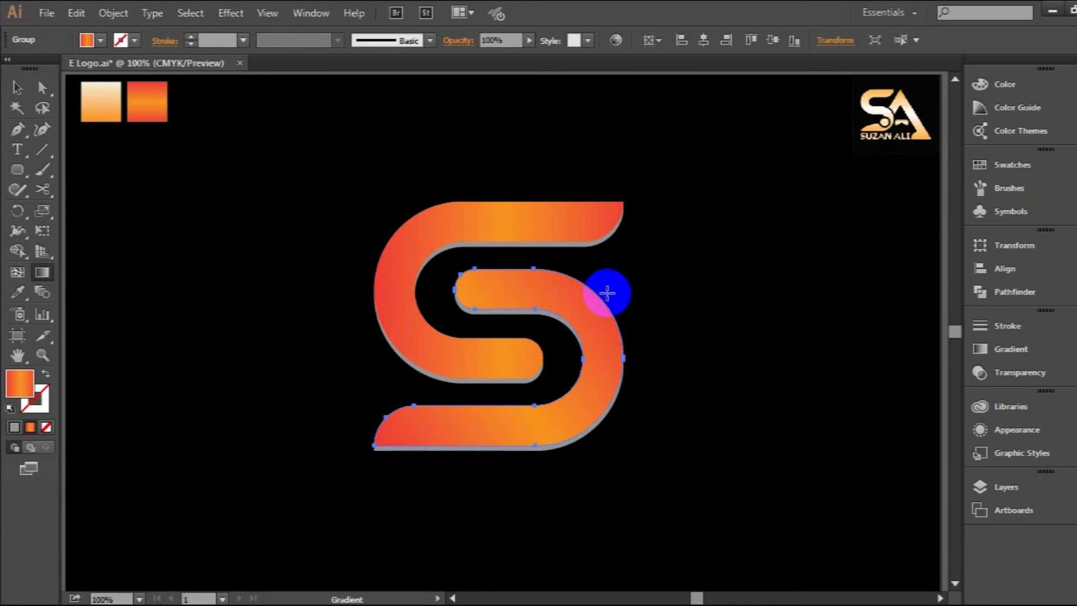
left_click(510, 238)
left_click(42, 279)
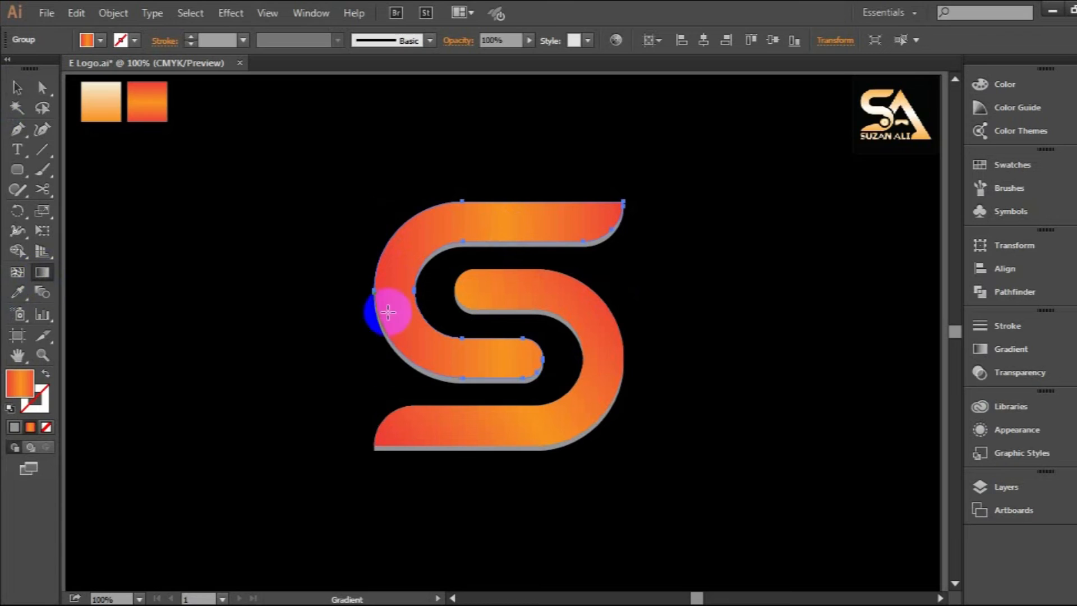
left_click_drag(381, 359, 605, 192)
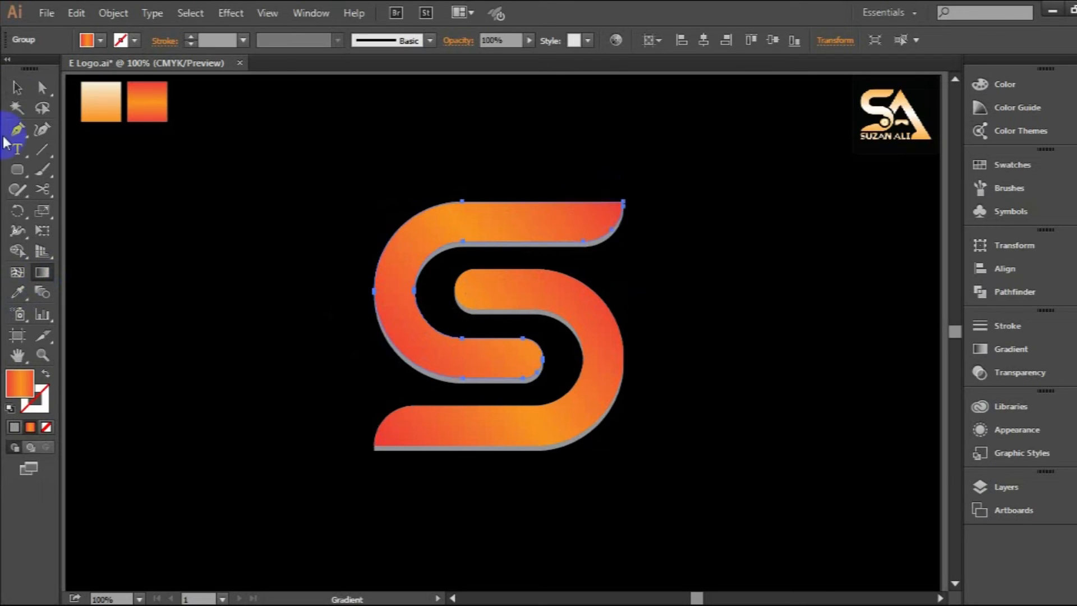
left_click(742, 267)
Fill the inner and outer edge strips of the upper S half with the cream-to-orange gradient sampled from the cream-orange square
left_click(577, 240)
left_click(17, 292)
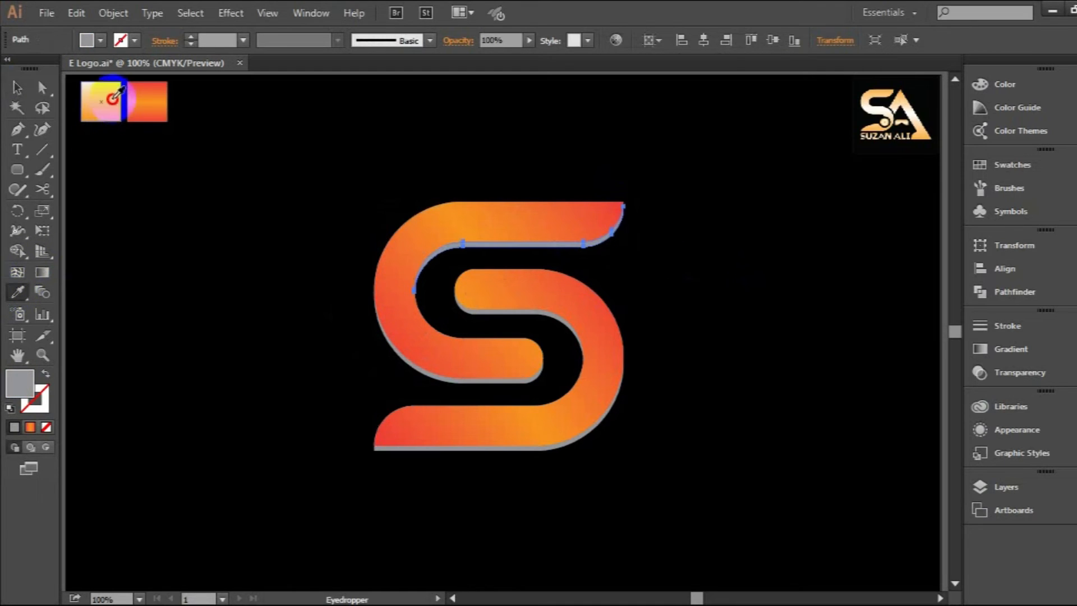
left_click(499, 388)
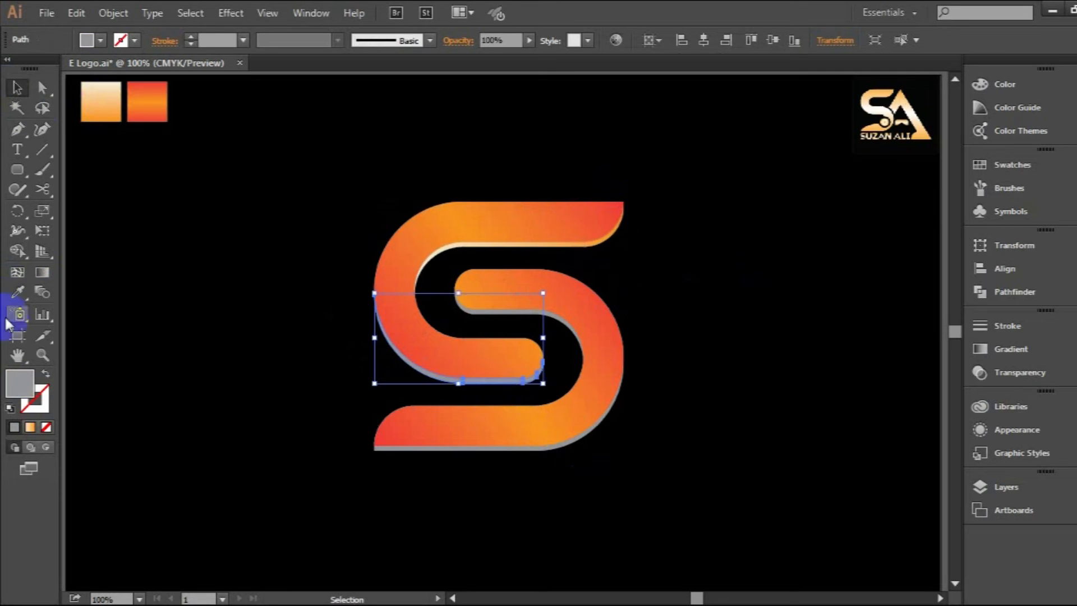
left_click(99, 90)
left_click(17, 89)
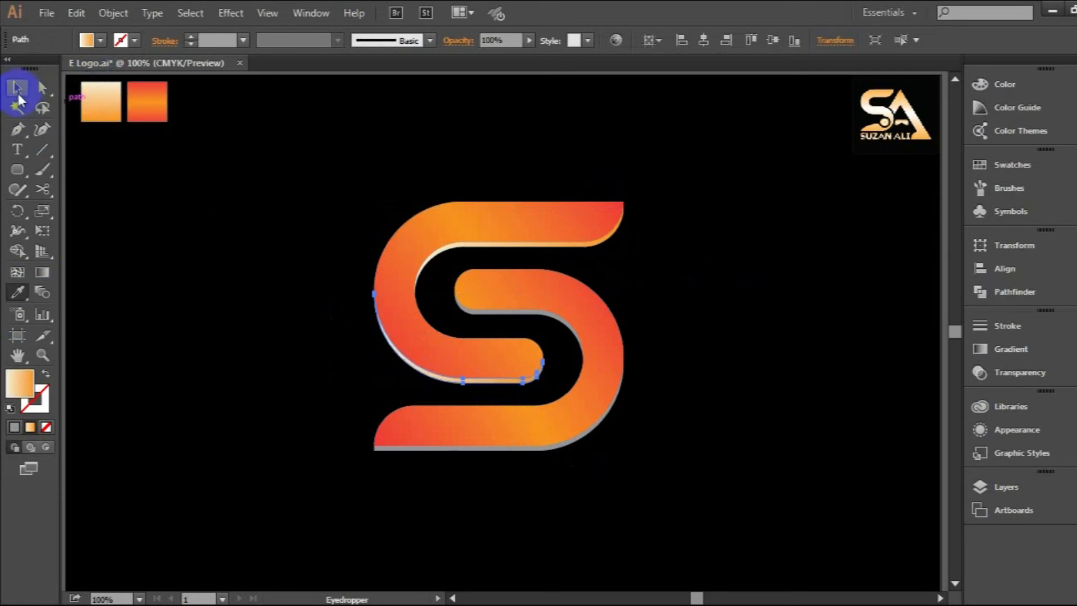
Apply the sampled cream-to-orange gradient to the inner and outer edge strips of the lower S half and deselect
left_click(525, 308)
left_click(18, 293)
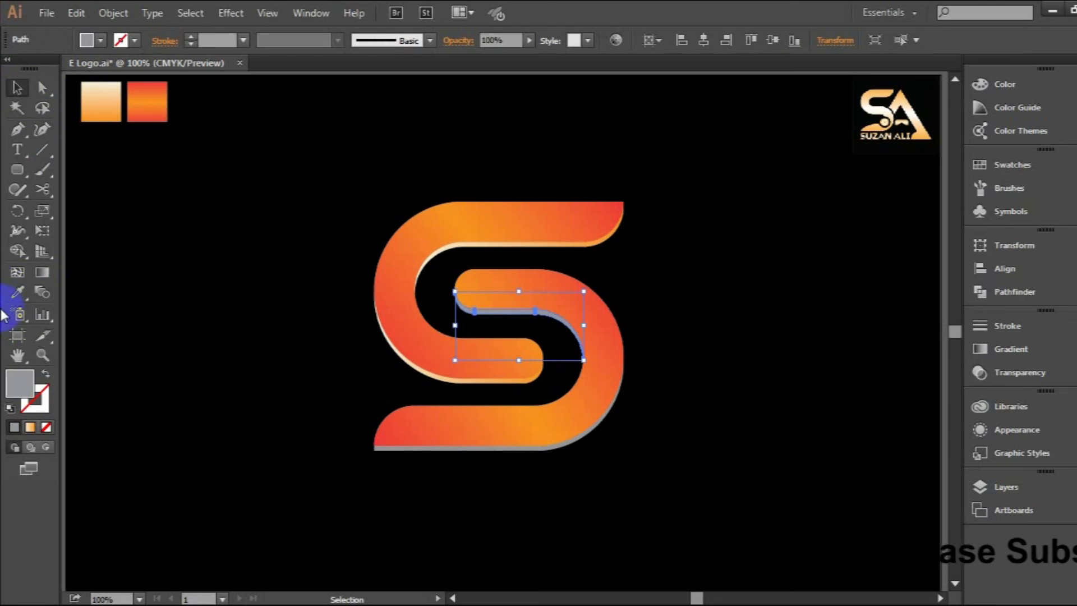
left_click(99, 89)
left_click(17, 89)
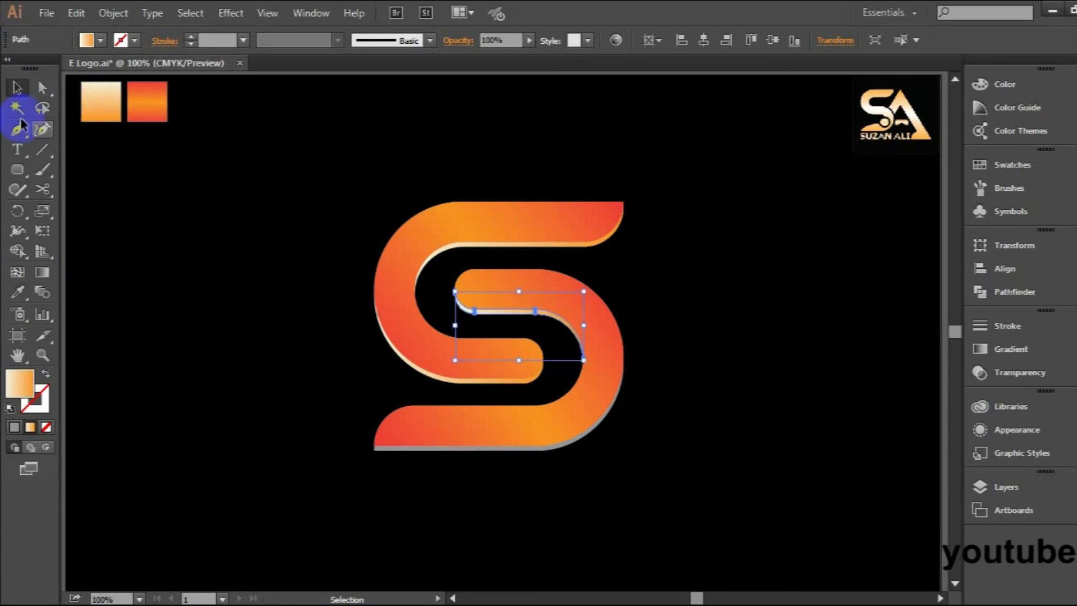
left_click(454, 454)
left_click(444, 450)
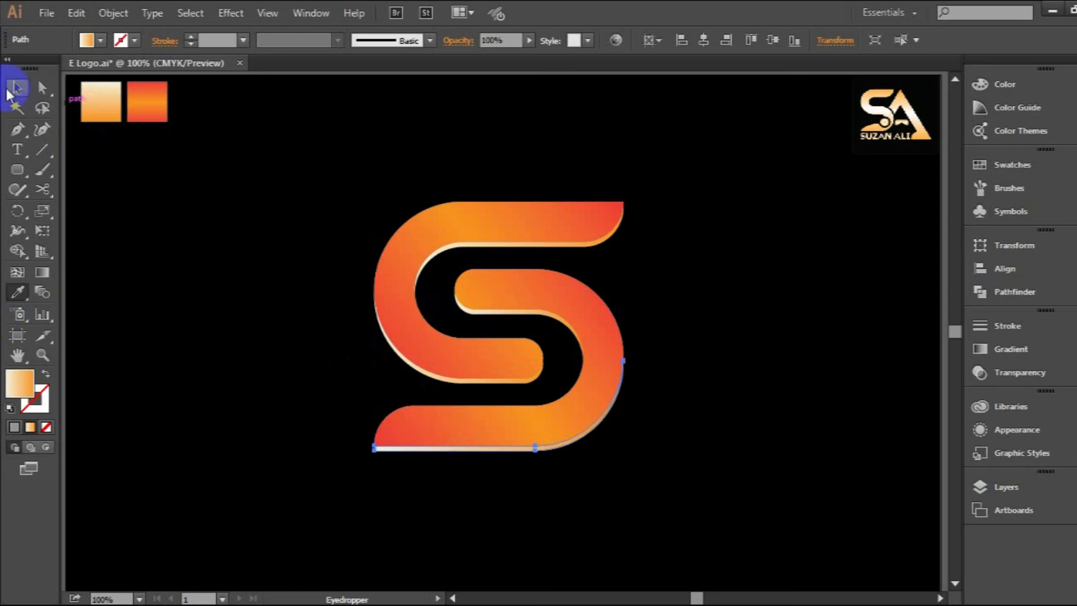
left_click(713, 270)
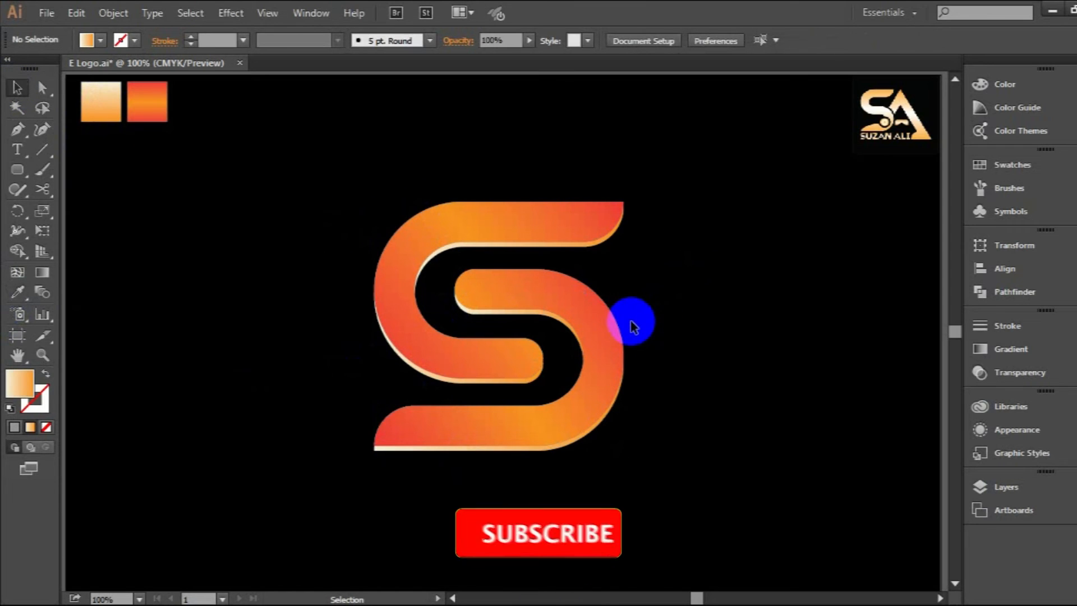
Redirect the cream-to-orange gradient on the lower S half's inner edge strip diagonally from upper left to lower right
left_click(630, 323, "ctrl")
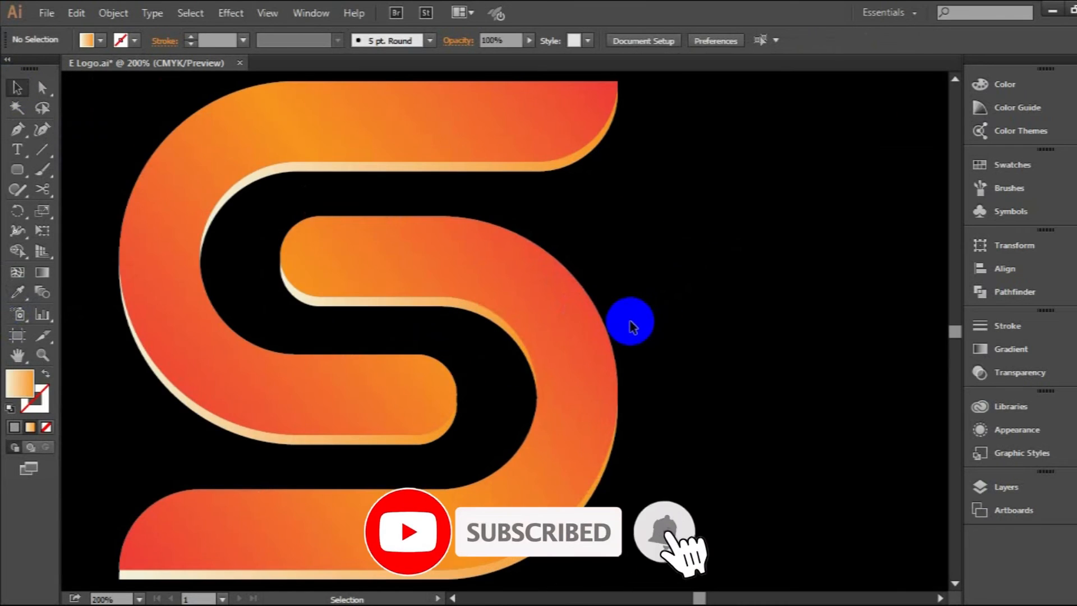
left_click_drag(615, 301, 724, 282)
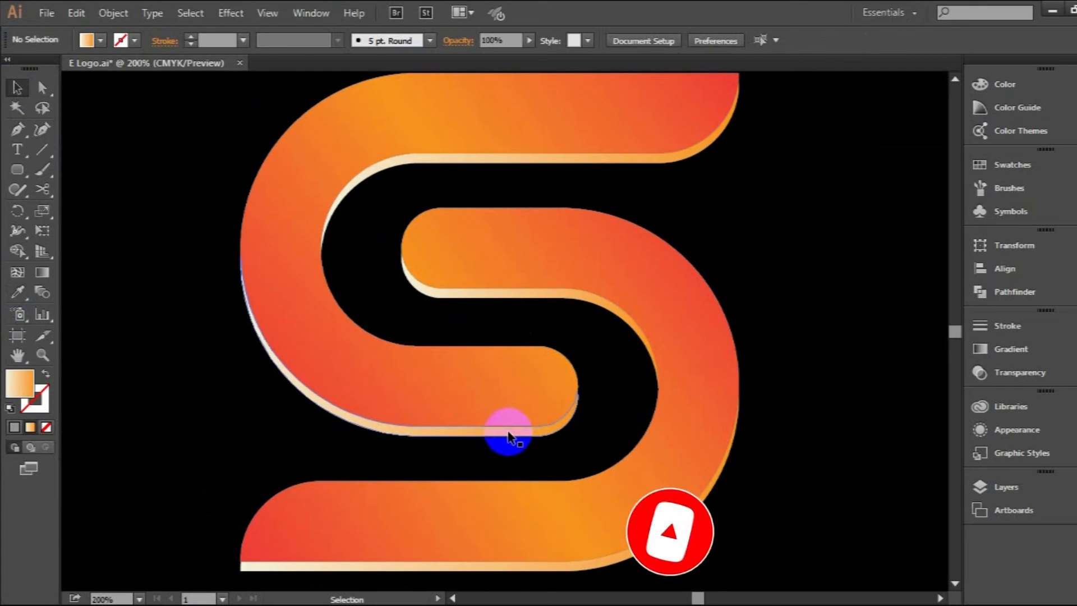
left_click(547, 304)
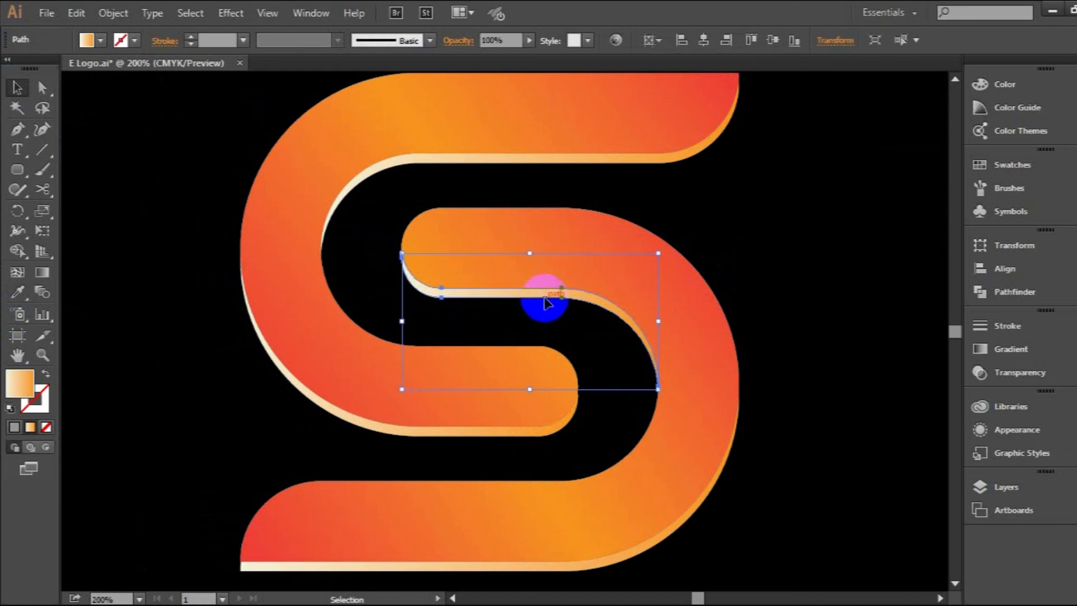
left_click(397, 273)
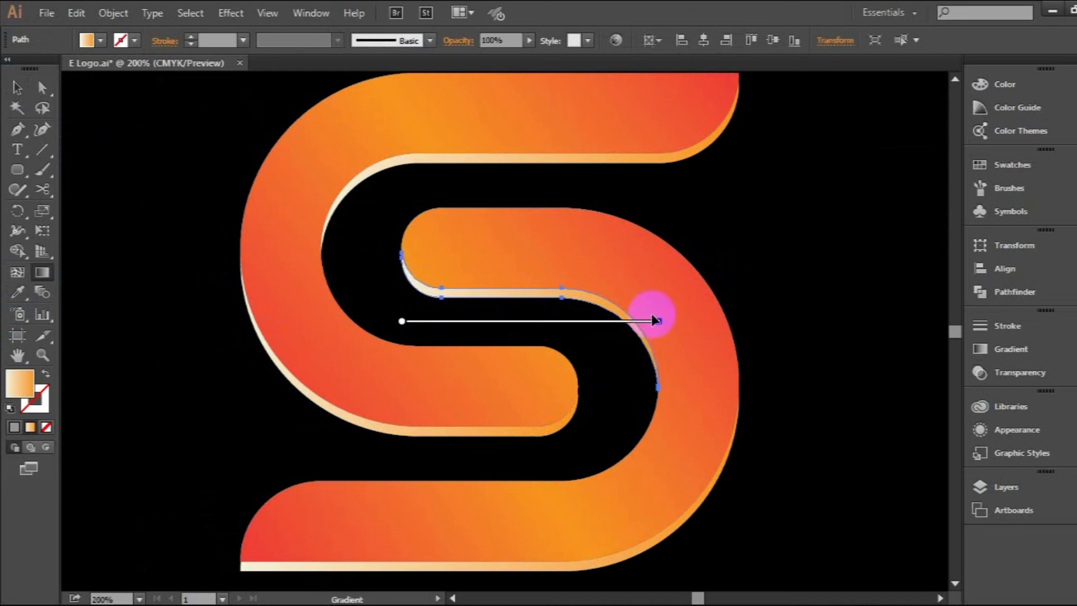
left_click_drag(400, 267, 698, 385)
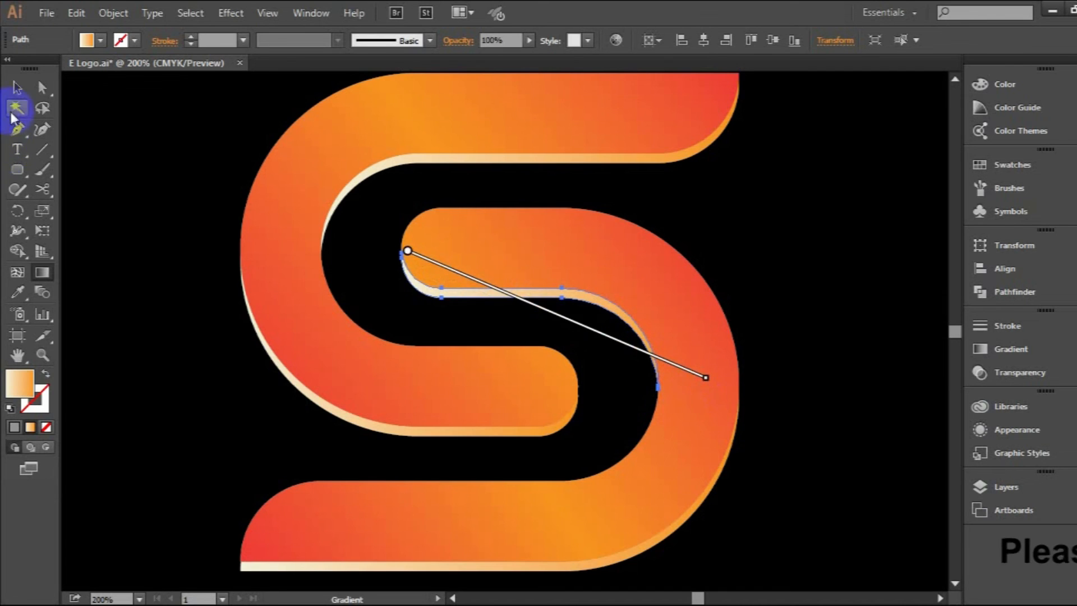
Extend the horizontal cream-to-orange gradient on the upper S half's inner edge strip past the strip's right end
left_click(17, 87)
left_click(650, 169)
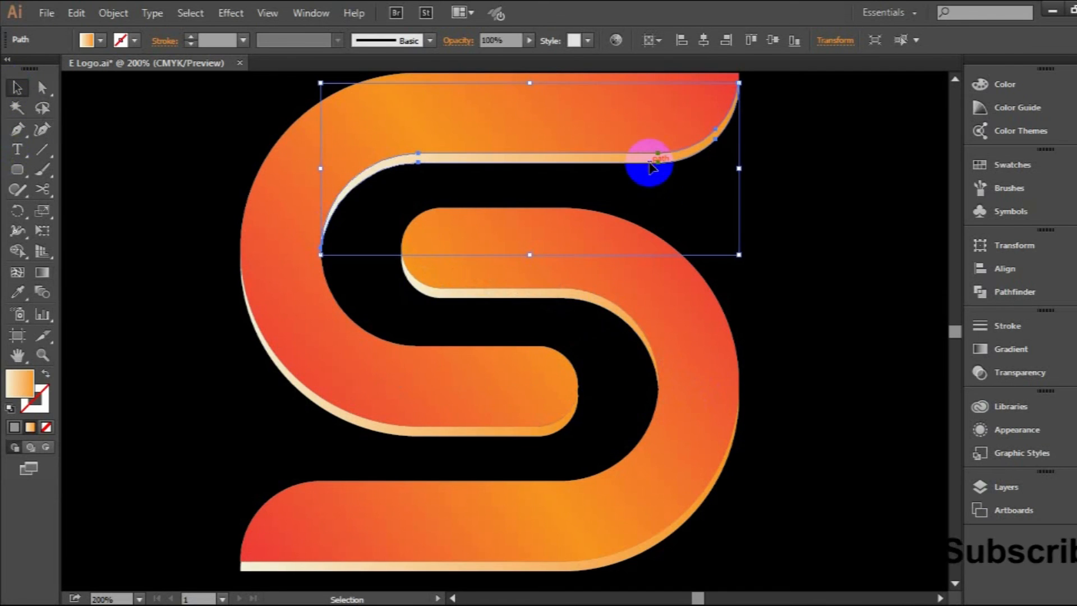
left_click(42, 272)
left_click_drag(740, 168, 784, 168)
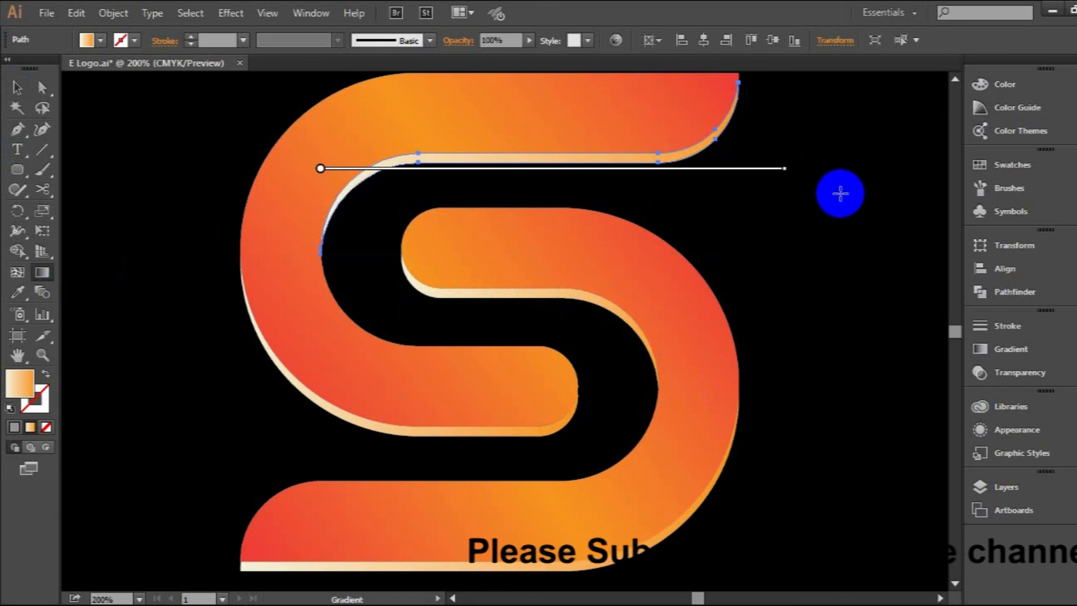
Stretch the cream-to-orange gradient on the upper S half's outer edge strip beyond its rounded right end
left_click(17, 87)
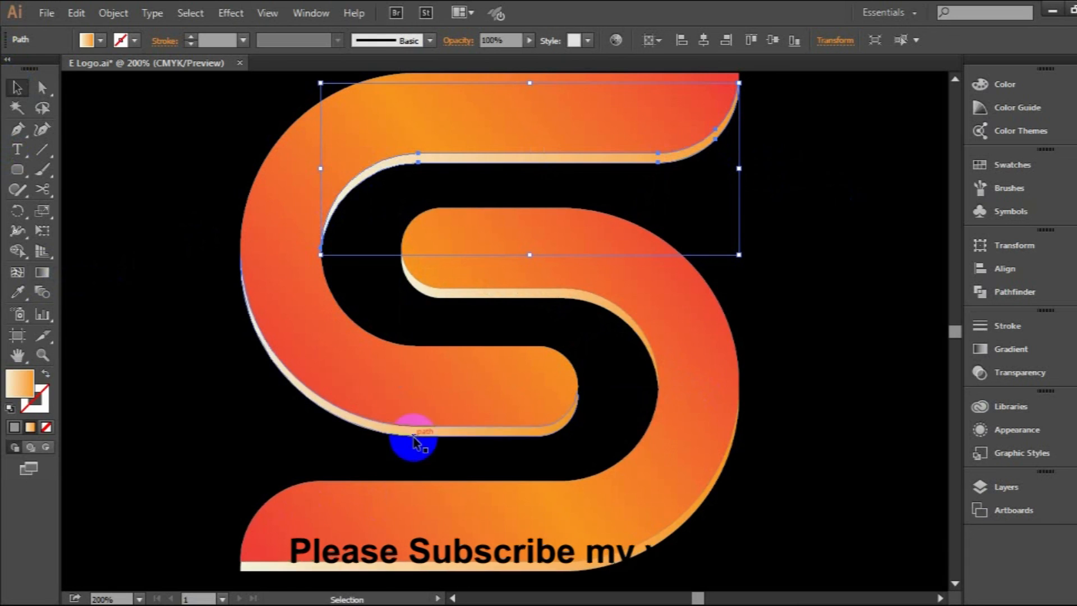
left_click(413, 442)
left_click(42, 272)
mouse_move(582, 365)
left_mouse_down()
mouse_move(579, 351)
mouse_move(621, 352)
left_mouse_up()
Extend the cream-to-orange gradient on the lower S half's outer edge strip past its right side and deselect
left_click(17, 87)
scroll(343, 468, "down", 3)
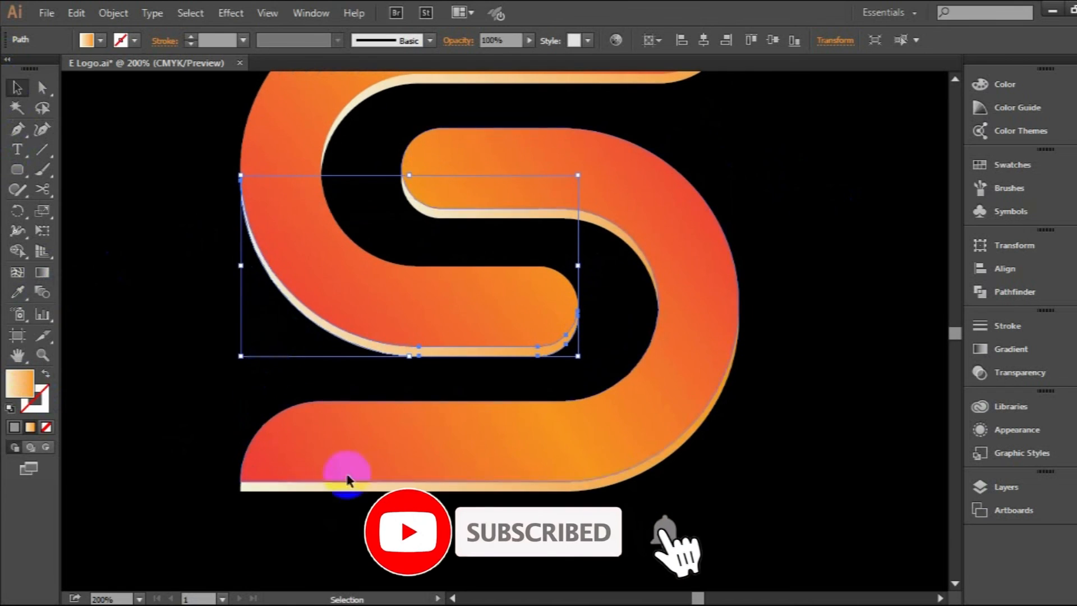
left_click(435, 489)
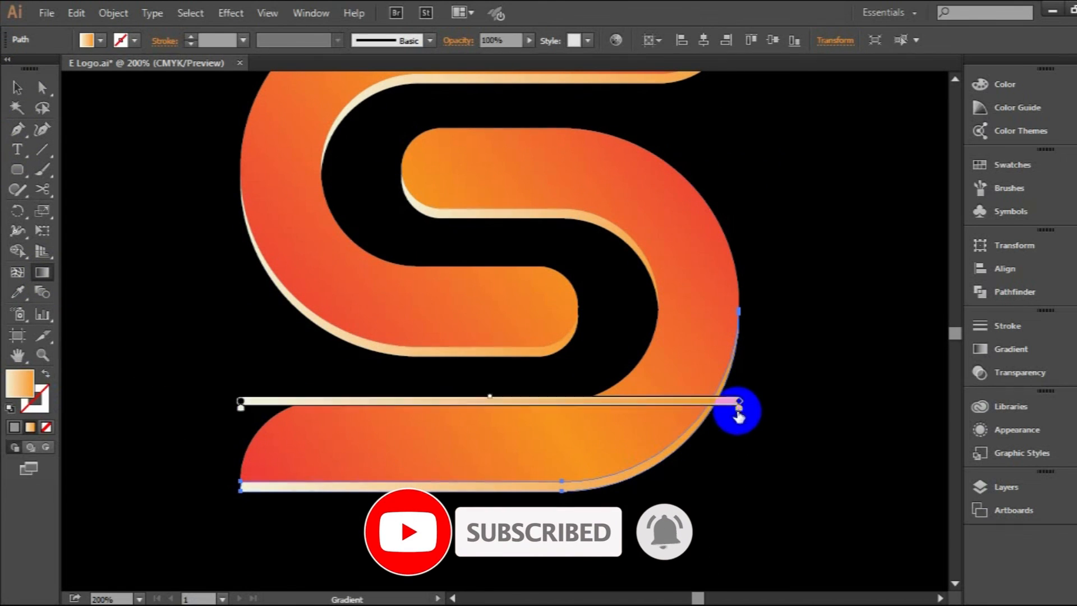
left_click_drag(739, 400, 788, 401)
left_click(17, 87)
left_click(174, 241)
left_click(724, 328)
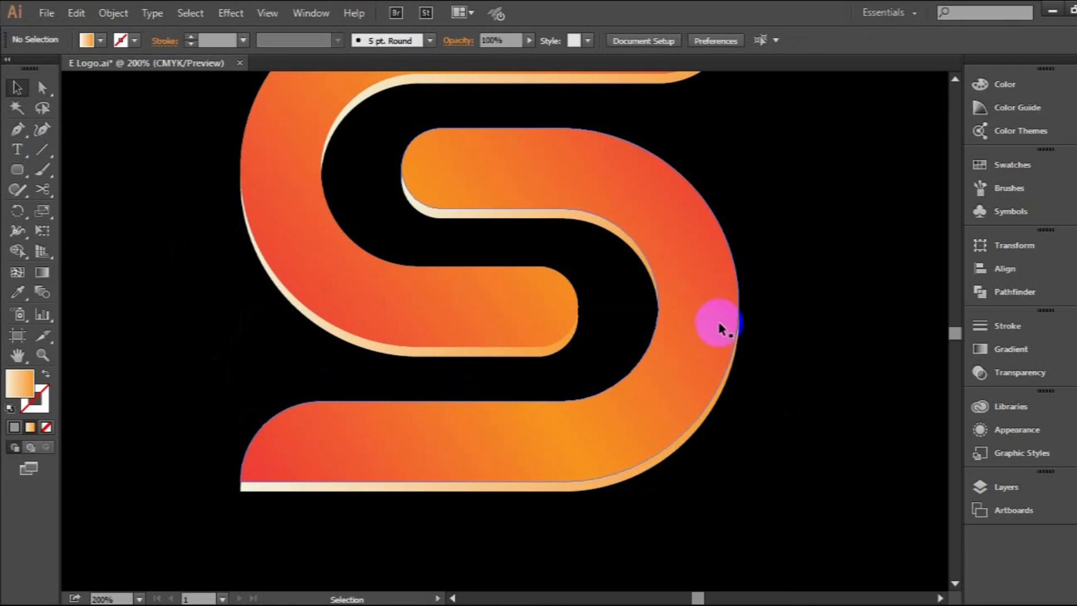